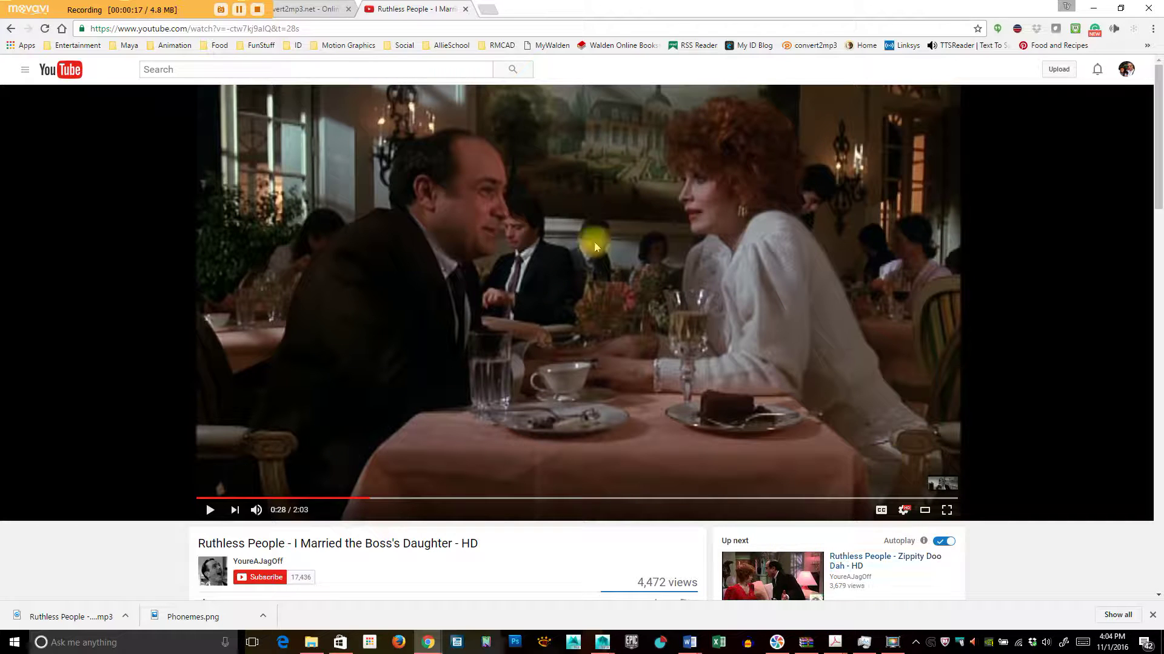
Copy the URL of the open YouTube video and paste it as the video link on convert2mp3.net
{"action": "left_click_drag", "start_coordinate": [337, 27], "coordinate": [22, 26]}
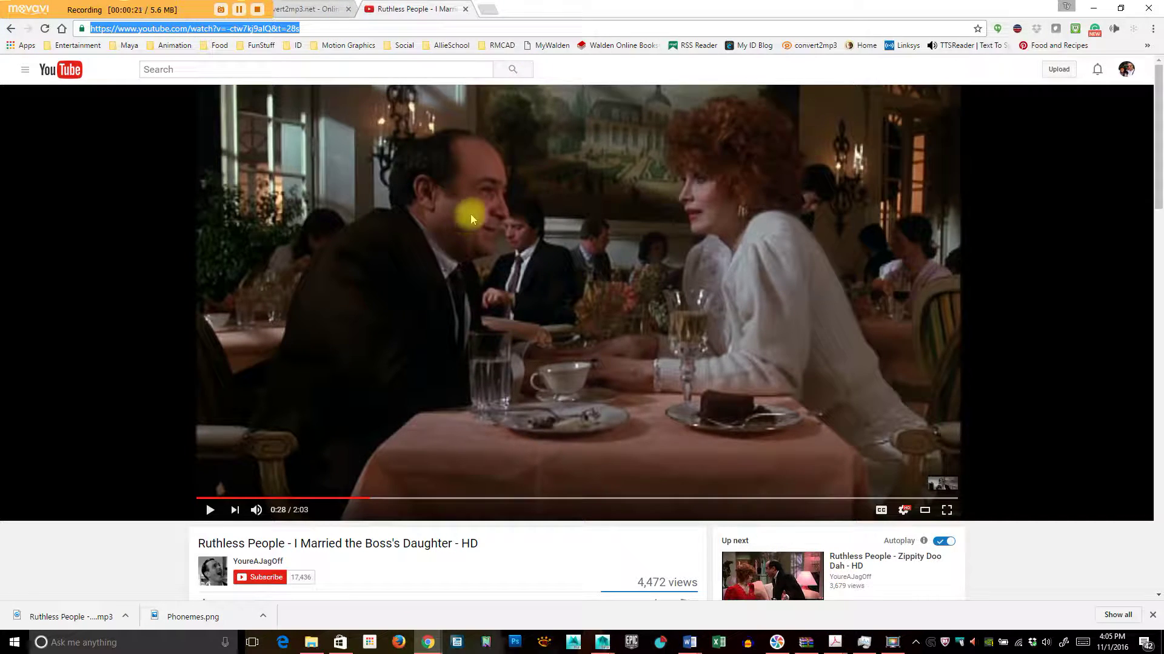
{"action": "key", "text": "ctrl+c"}
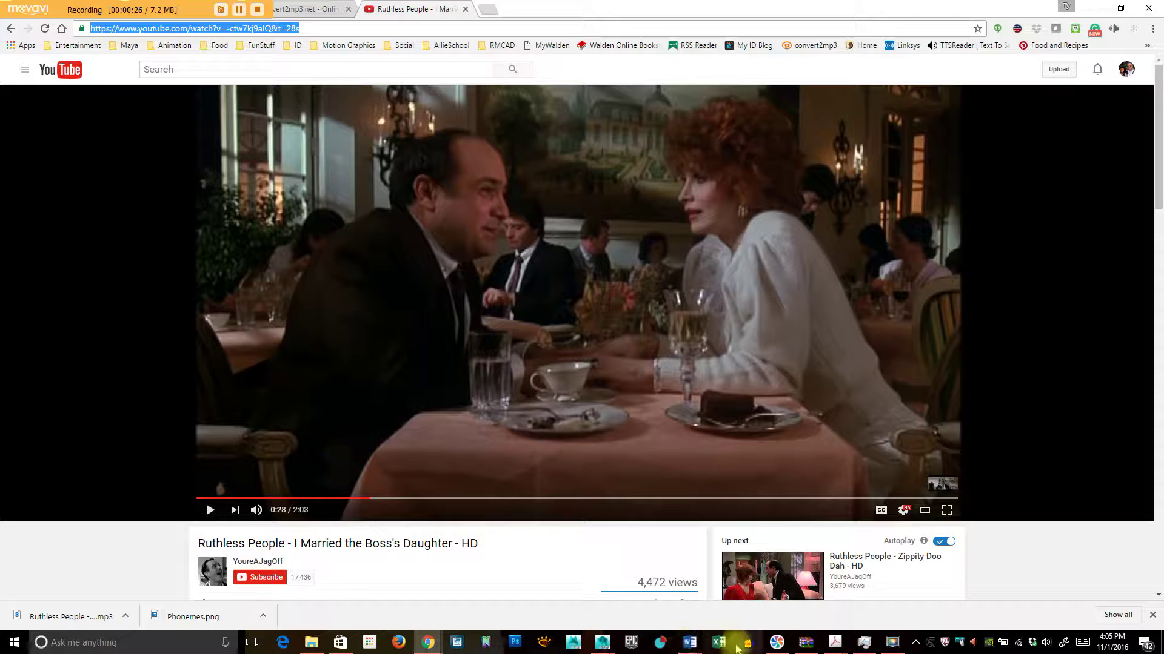
{"action": "left_click", "coordinate": [808, 47]}
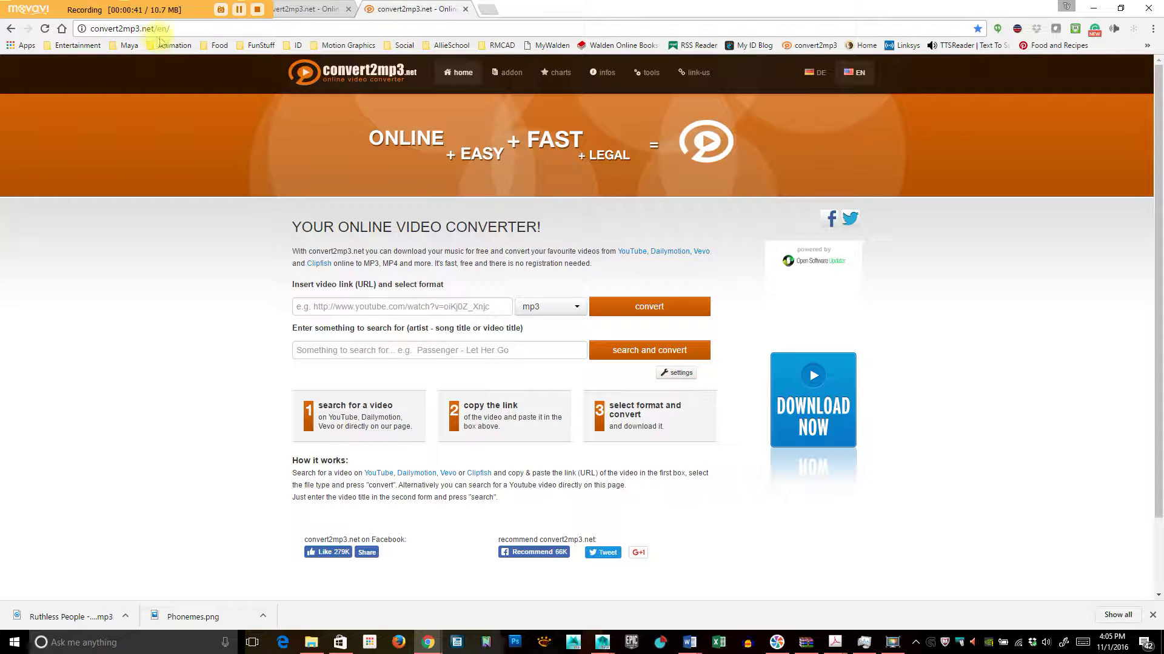
{"action": "left_click", "coordinate": [390, 307]}
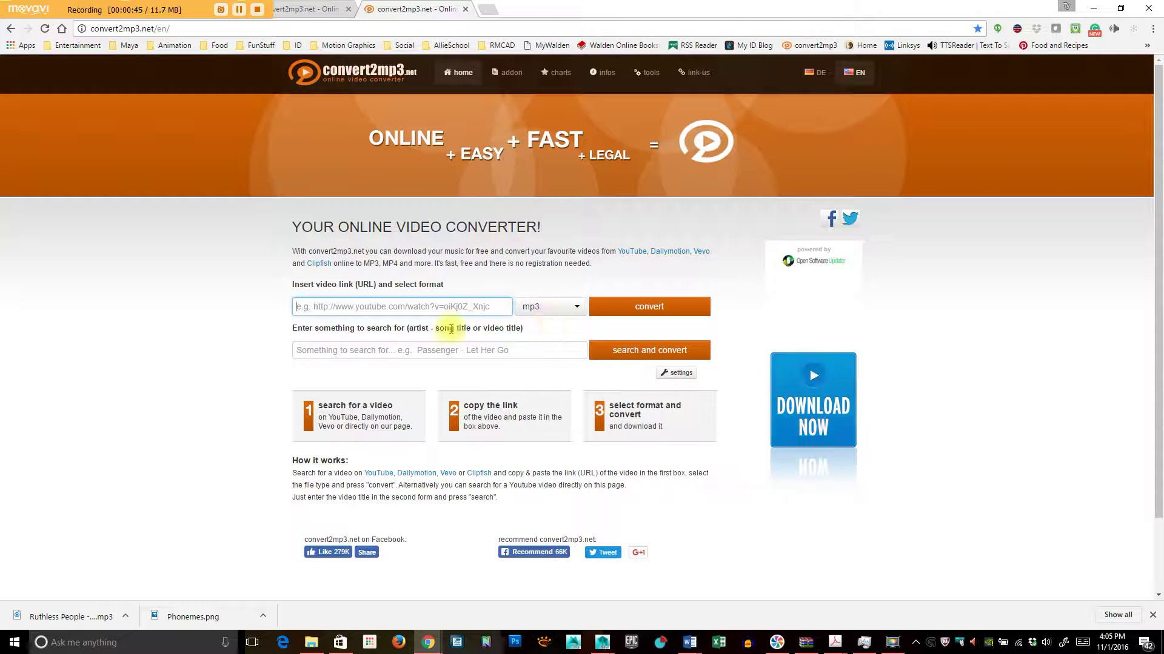
{"action": "left_click", "coordinate": [349, 307]}
{"action": "key", "text": "ctrl+v"}
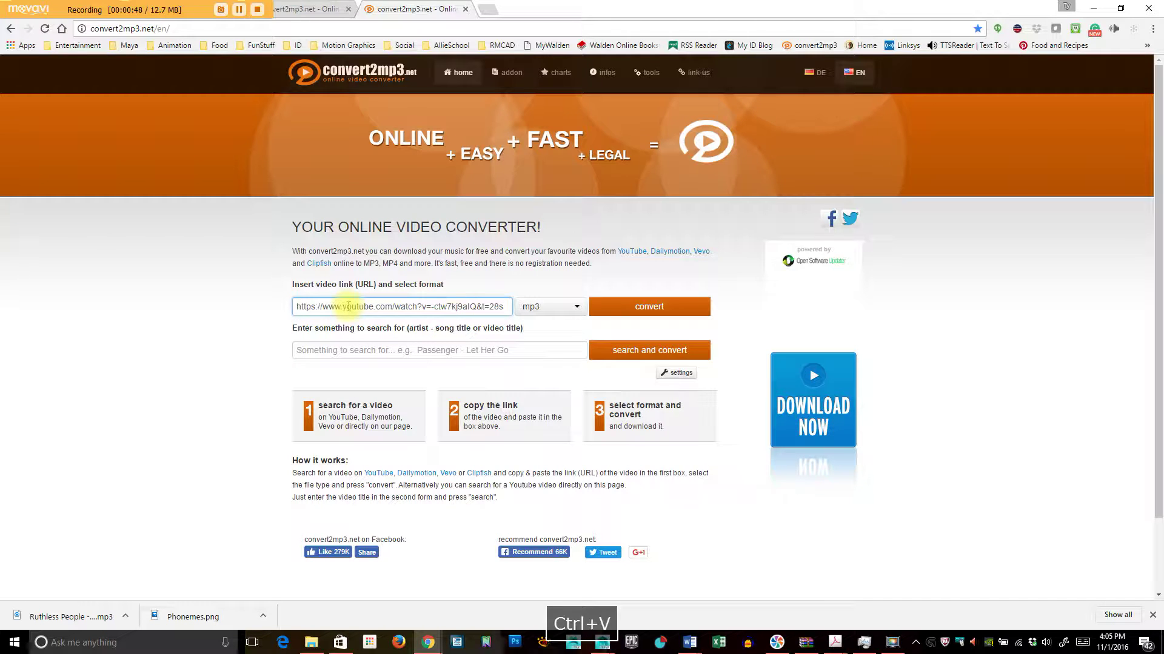
{"action": "left_click", "coordinate": [223, 311]}
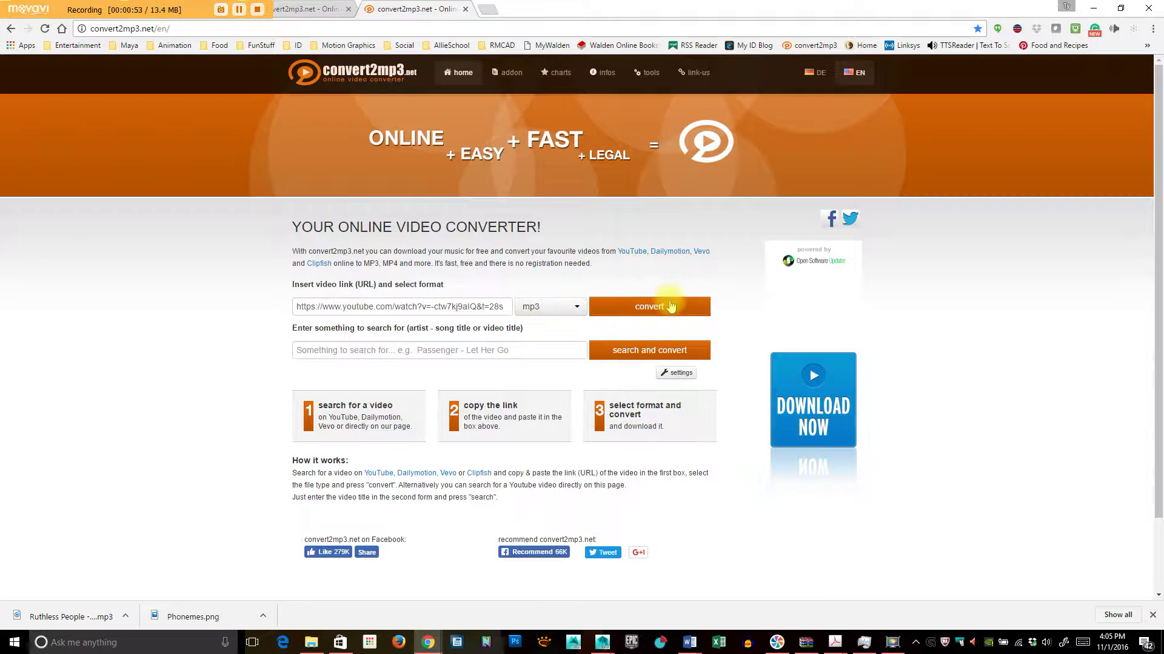
Convert the video to mp3, accept the suggested artist and name tags, and download the file
{"action": "left_click", "coordinate": [649, 309]}
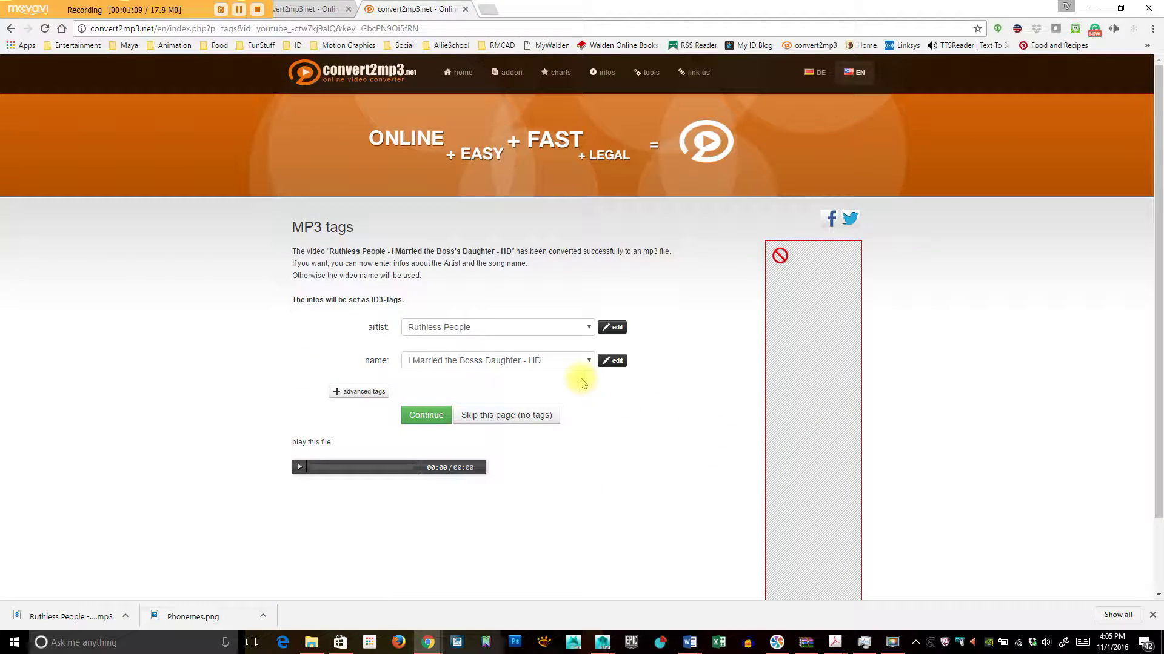
{"action": "left_click", "coordinate": [426, 416]}
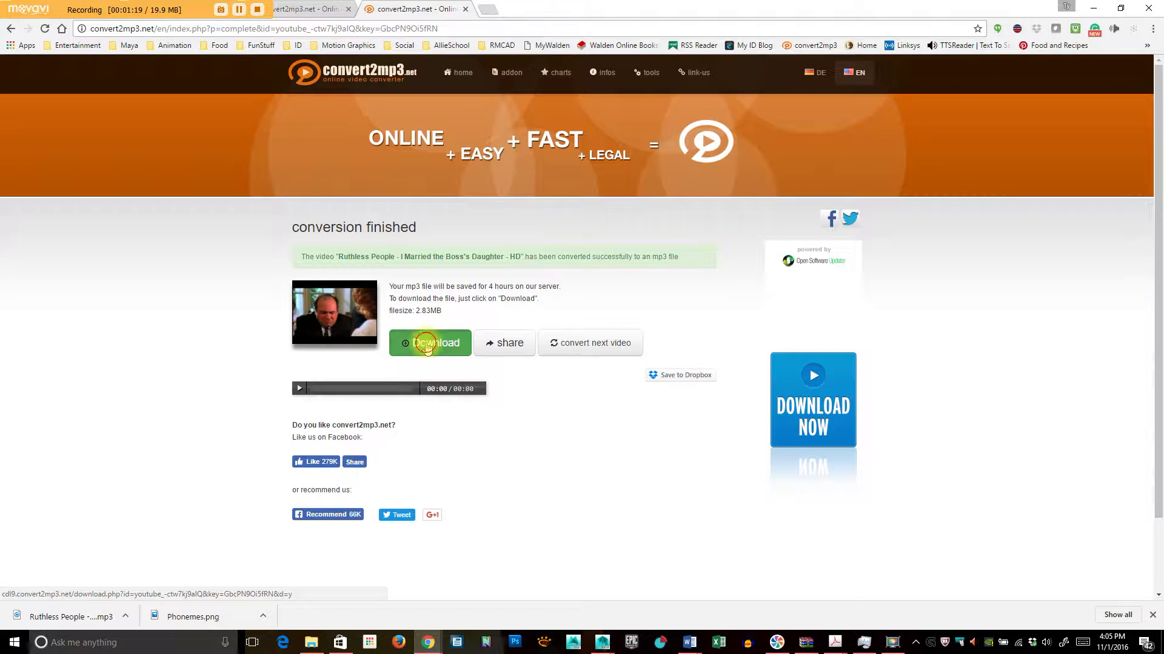
{"action": "left_click", "coordinate": [426, 343]}
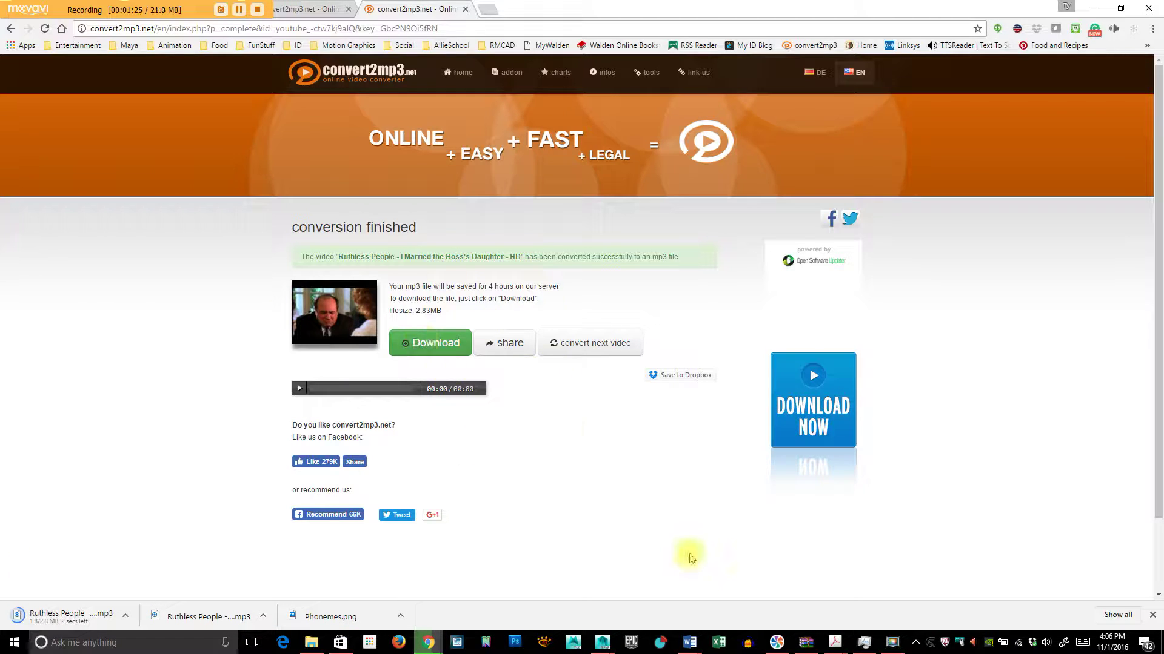
Switch to Audacity and open "Ruthless People - I Married the Bosss Daughter - HD.mp3" from the Downloads folder
{"action": "left_click", "coordinate": [749, 644]}
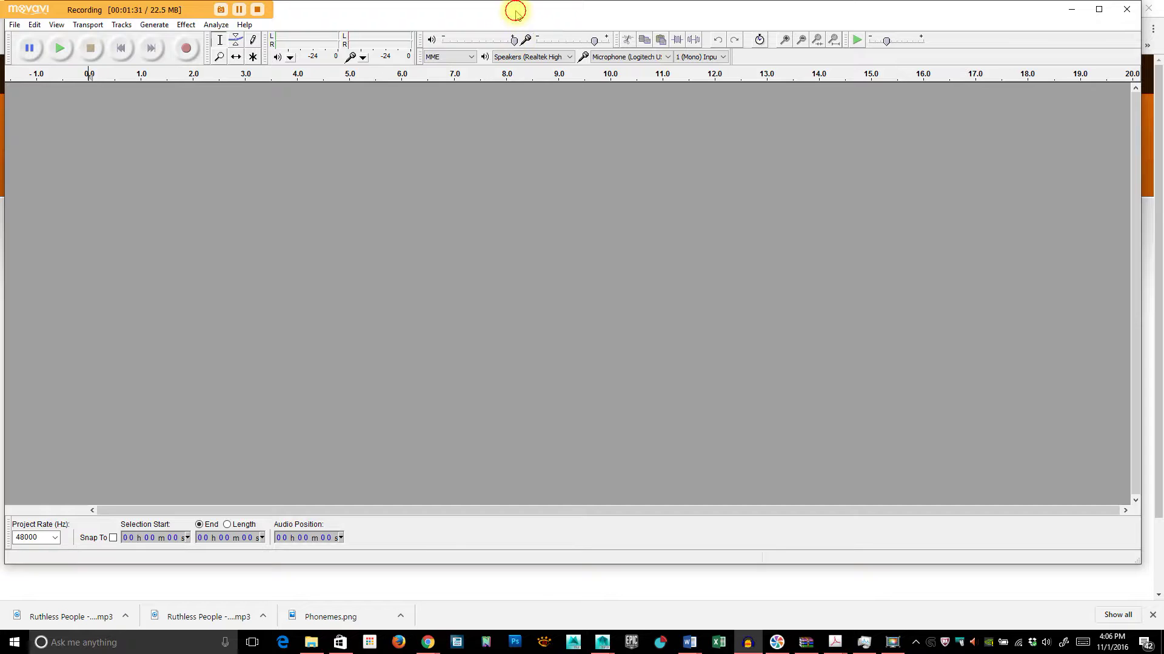
{"action": "left_click_drag", "start_coordinate": [517, 10], "coordinate": [522, 37]}
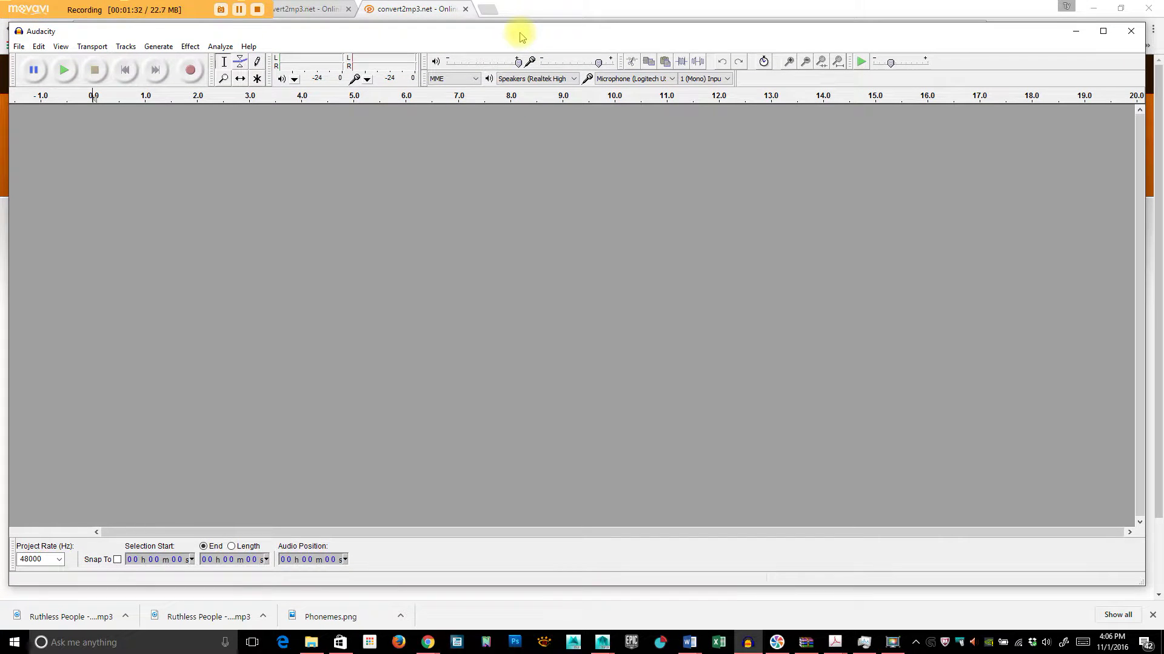
{"action": "left_click", "coordinate": [18, 46]}
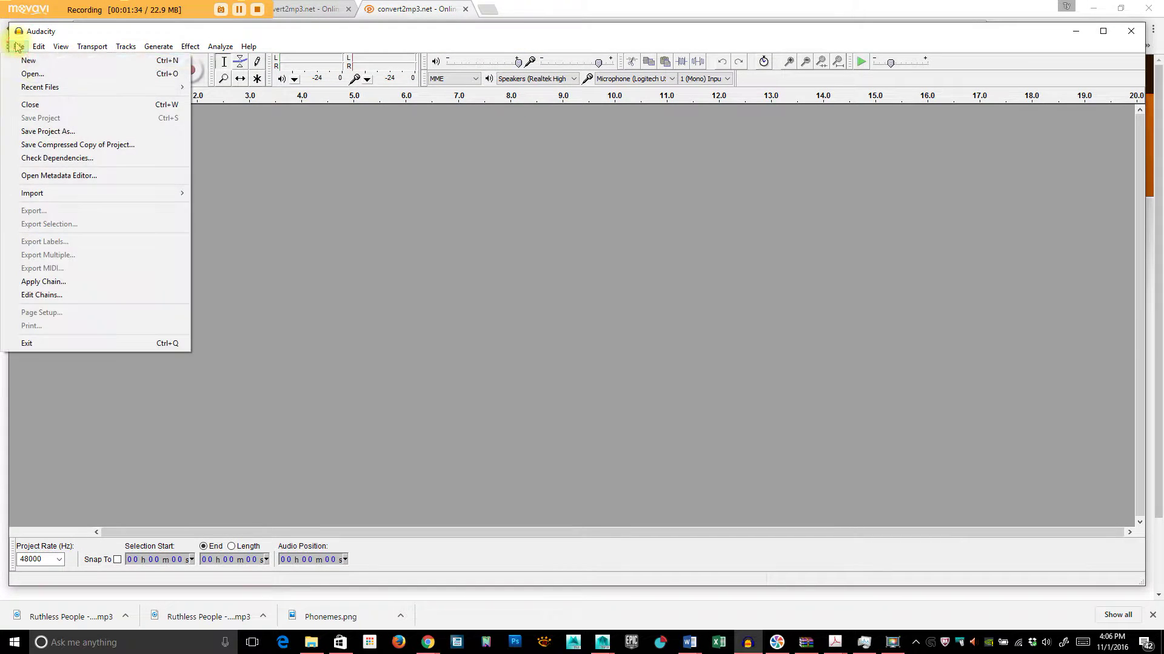
{"action": "left_click", "coordinate": [46, 77]}
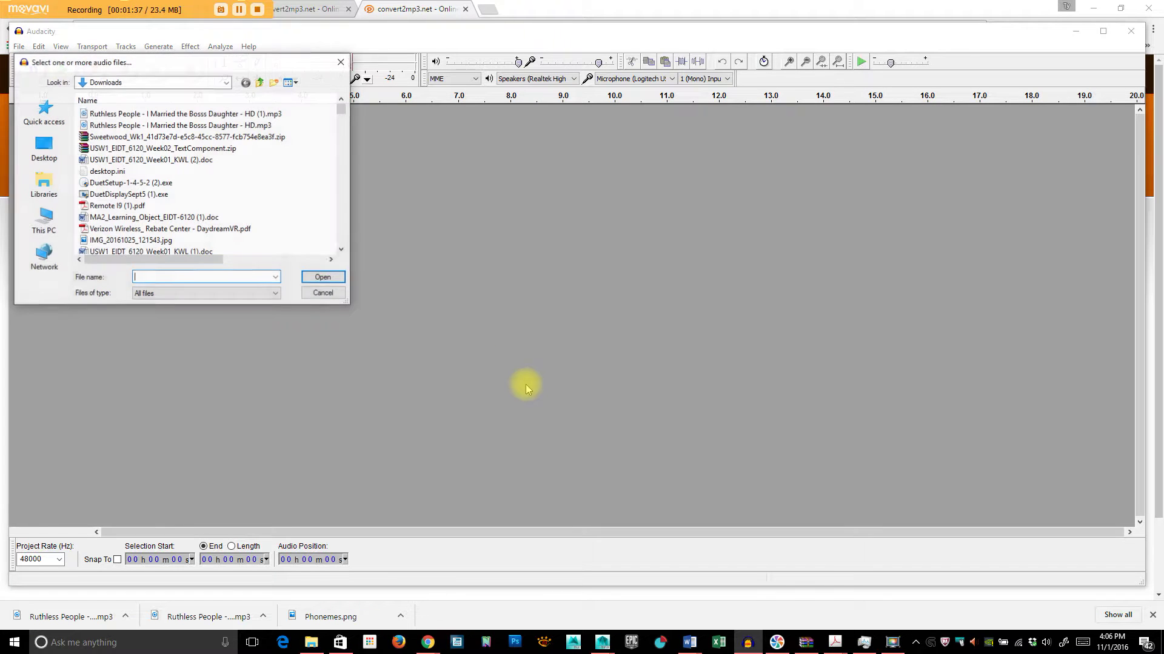
{"action": "double_click", "coordinate": [181, 126]}
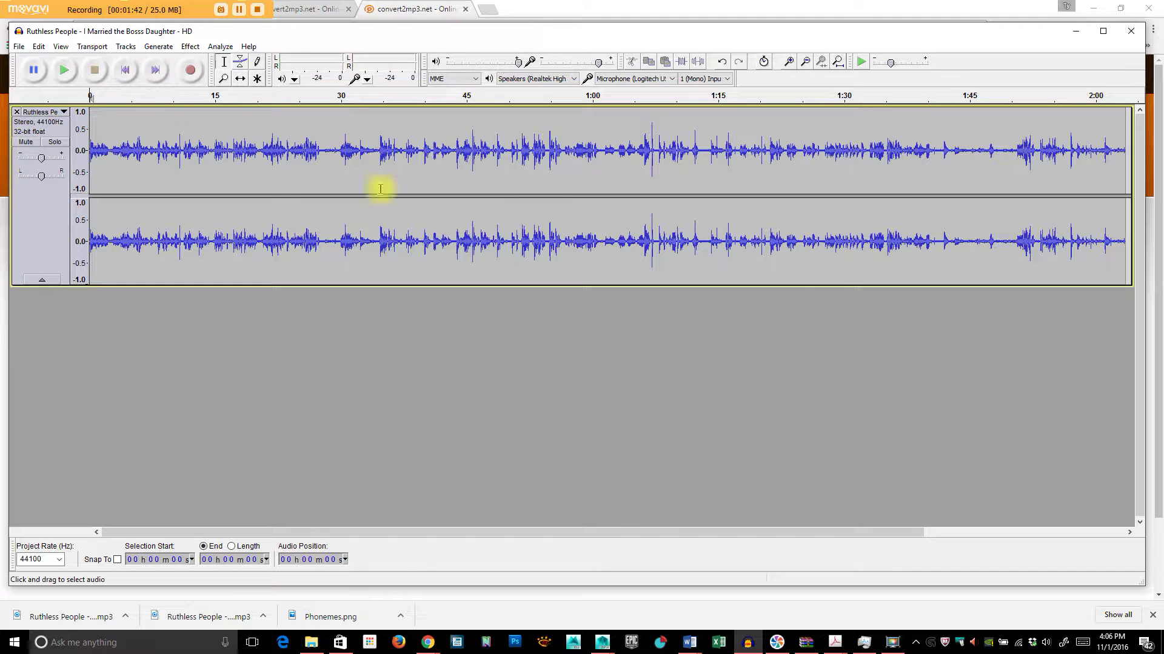
Play the beginning of the track briefly, and highlight about the first 31 seconds before clearing the selection
{"action": "left_click", "coordinate": [64, 70]}
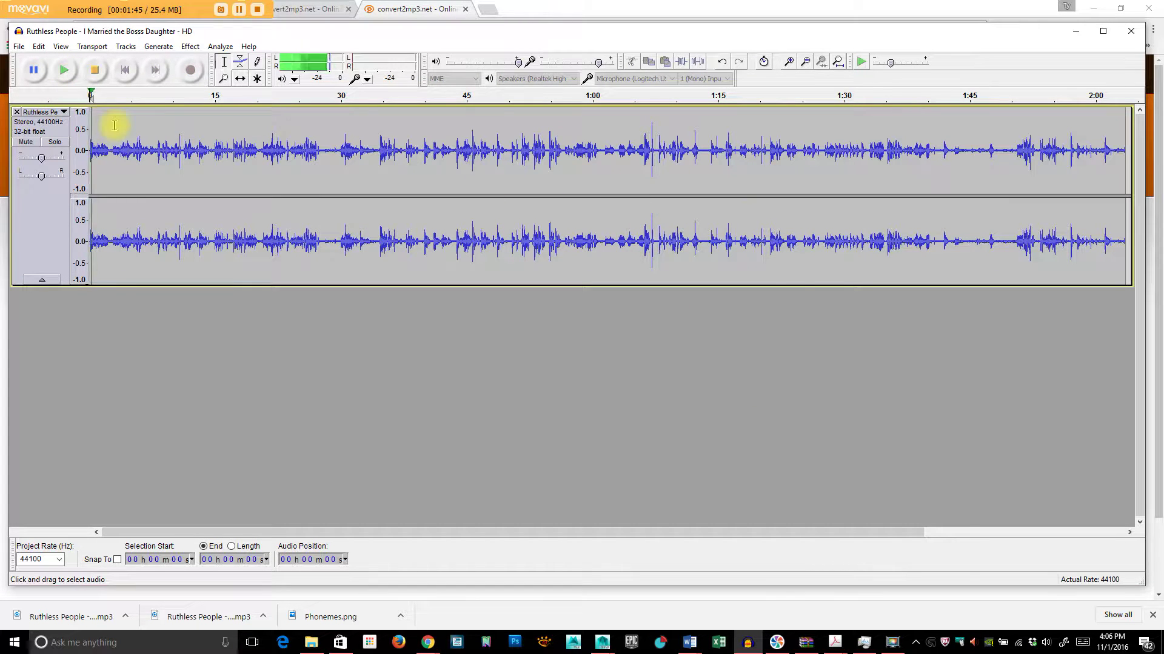
{"action": "left_click", "coordinate": [95, 71]}
{"action": "left_click_drag", "start_coordinate": [351, 177], "coordinate": [45, 176]}
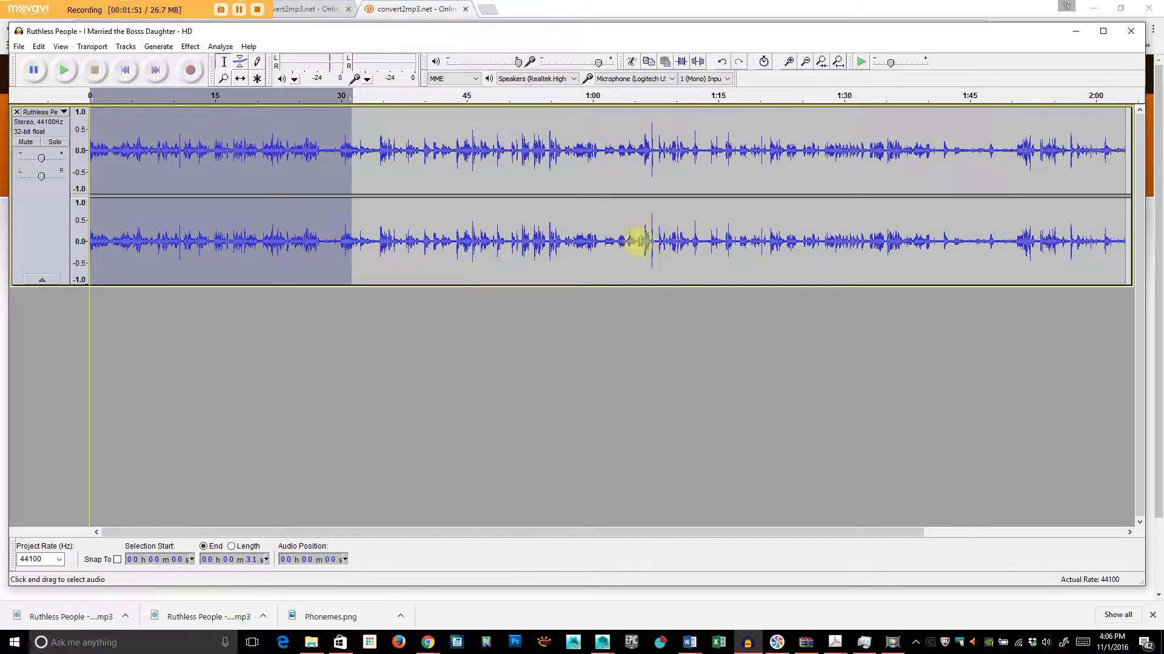
{"action": "left_click", "coordinate": [697, 224]}
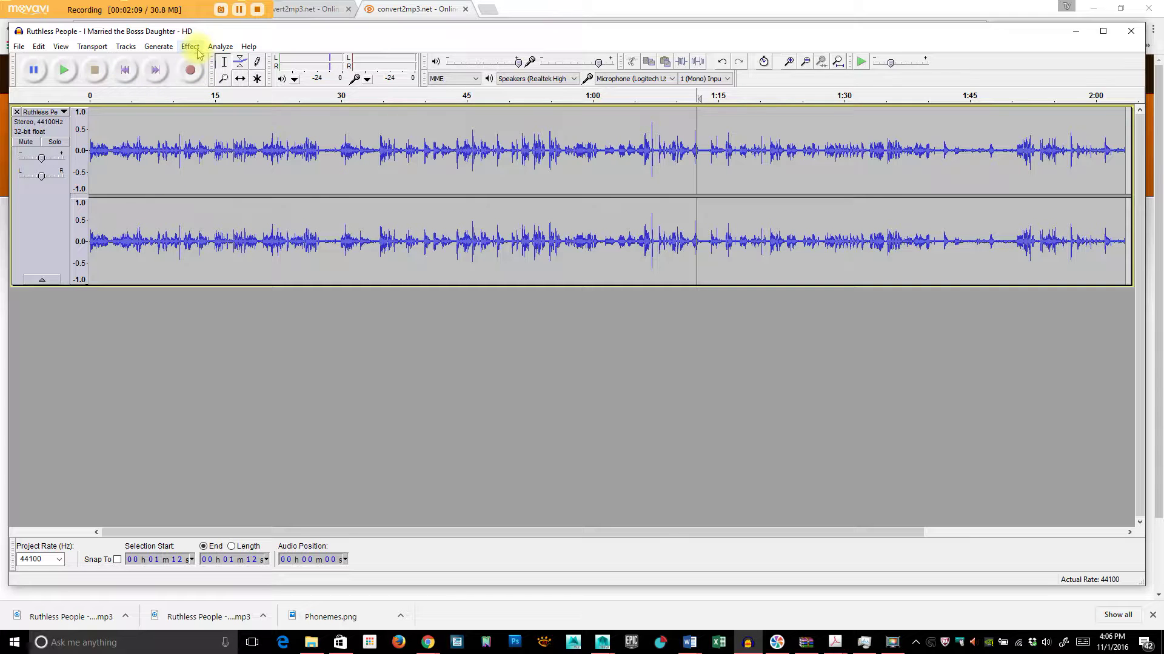
Amplify the whole track to a new peak amplitude of 0.0 dB and play back its beginning
{"action": "left_click", "coordinate": [153, 54]}
{"action": "mouse_move", "coordinate": [186, 54]}
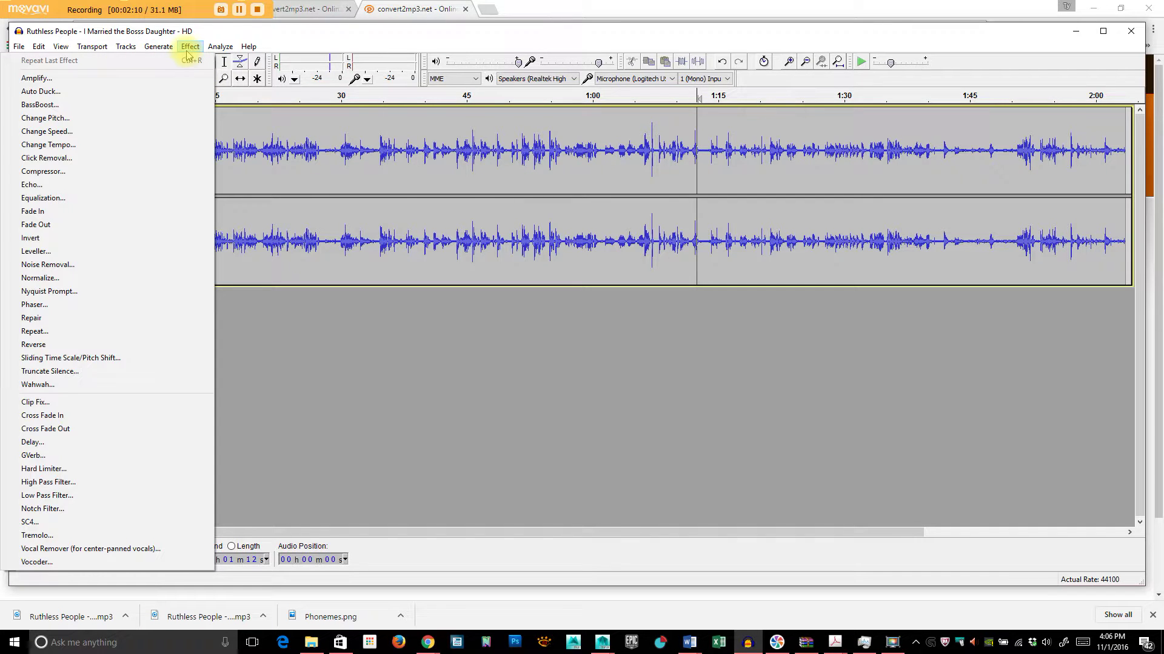
{"action": "left_click", "coordinate": [169, 77]}
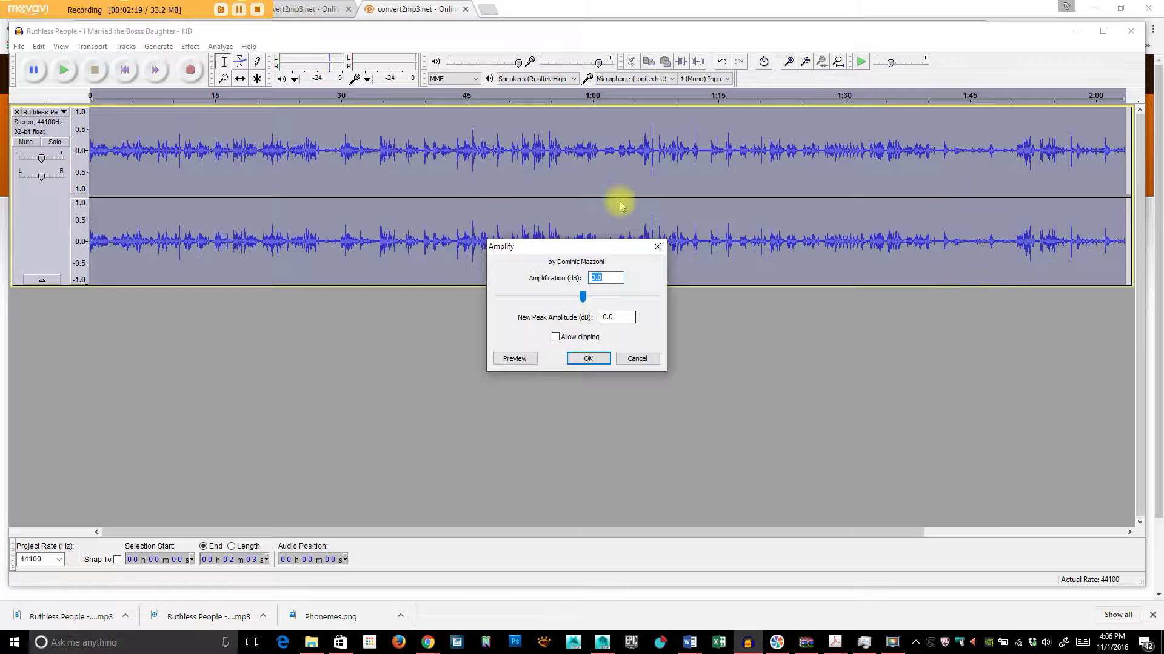
{"action": "left_click", "coordinate": [588, 359]}
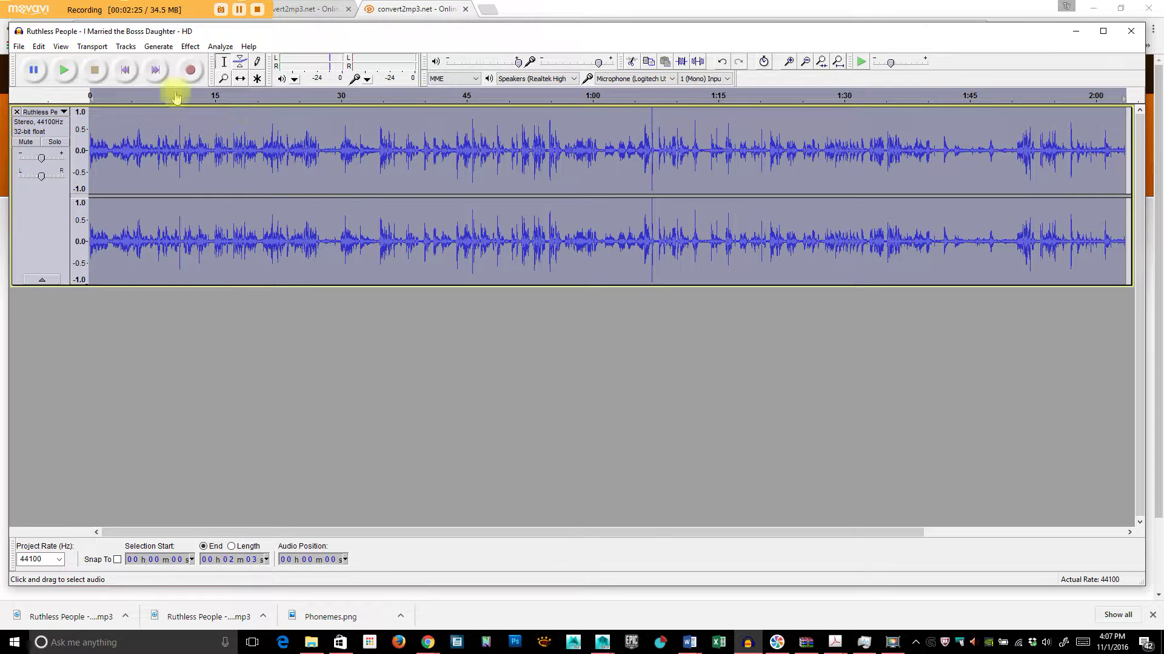
{"action": "left_click", "coordinate": [63, 71]}
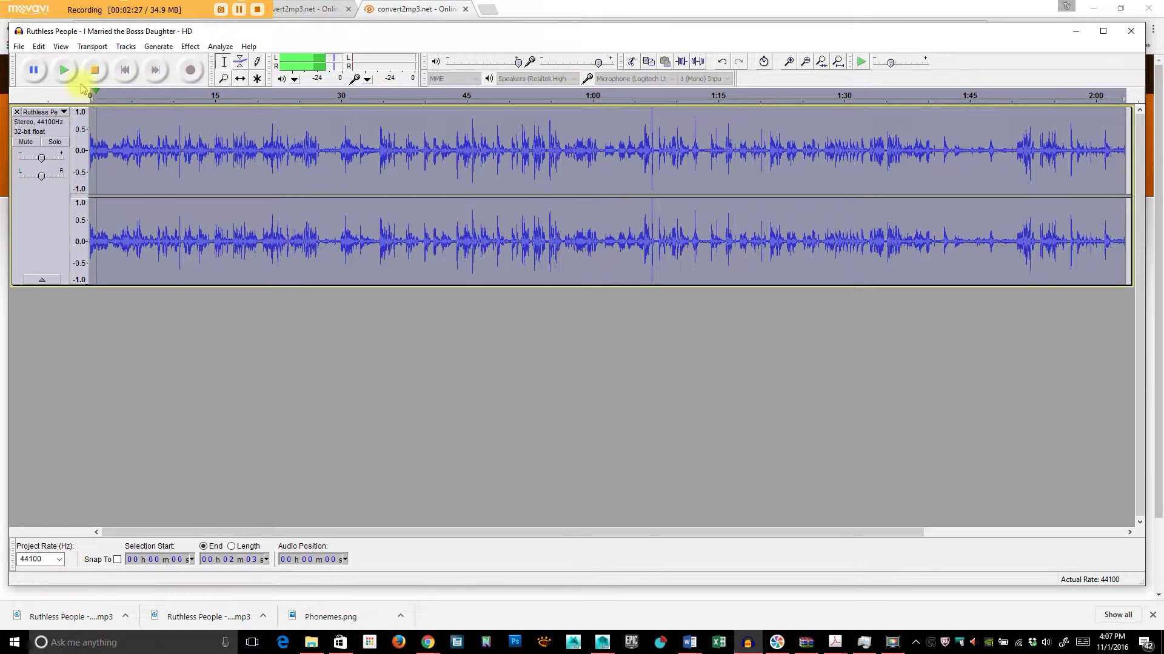
{"action": "left_click", "coordinate": [94, 70]}
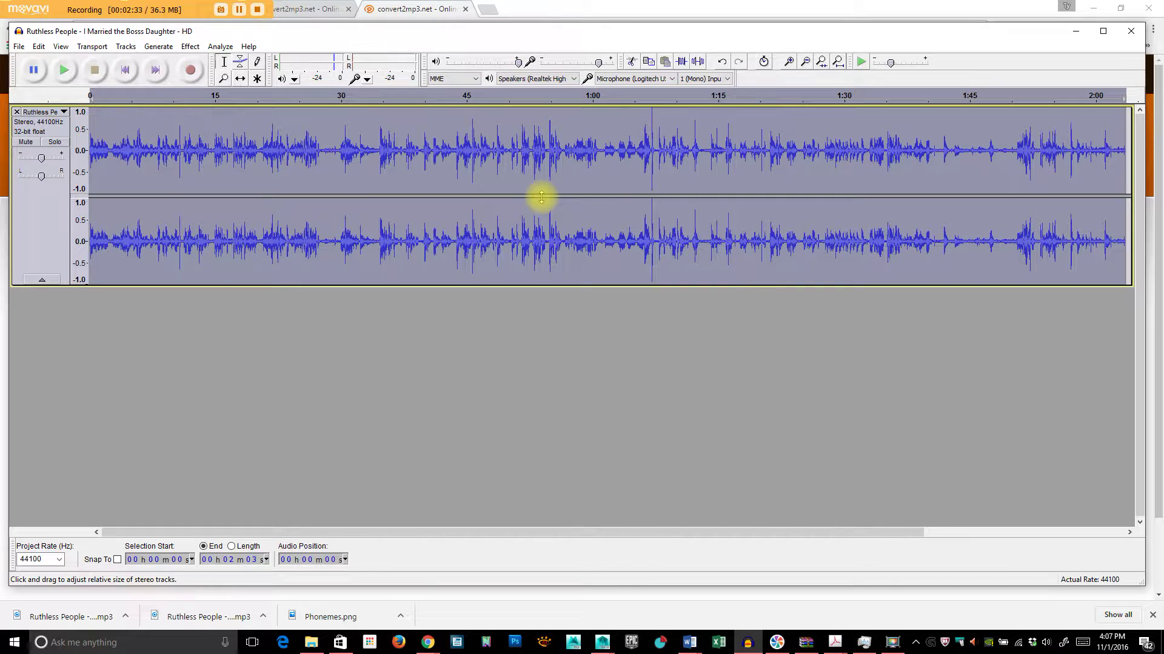
Play the track from about 48 seconds to locate the passage to censor
{"action": "left_click", "coordinate": [515, 152]}
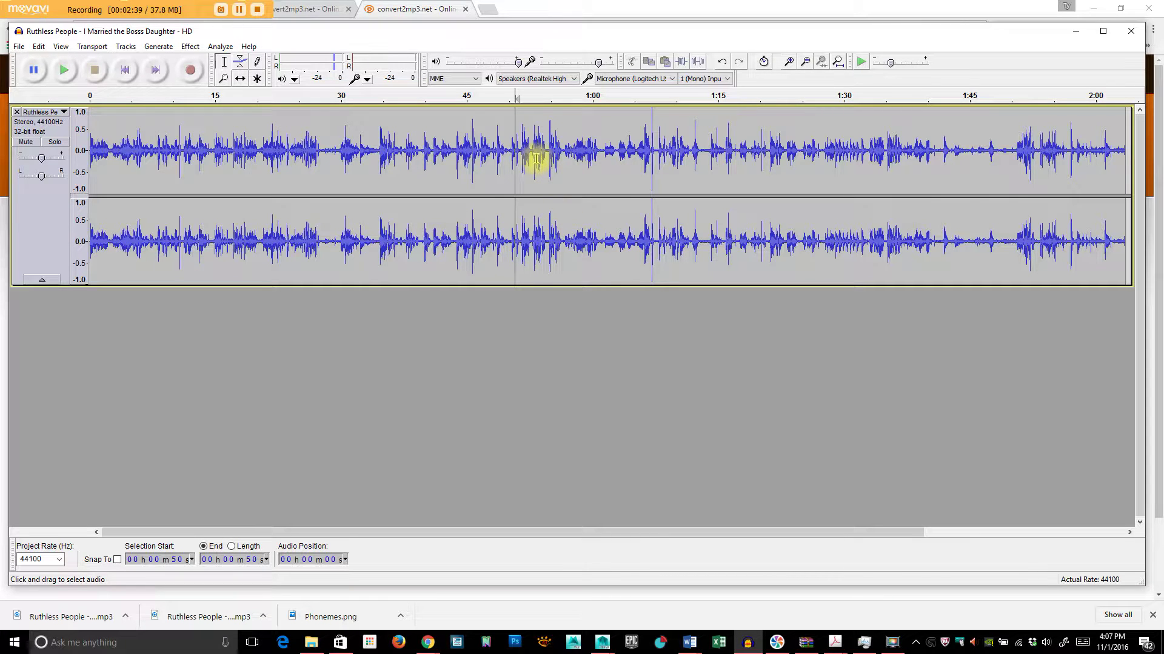
{"action": "left_click_drag", "start_coordinate": [536, 159], "coordinate": [511, 162]}
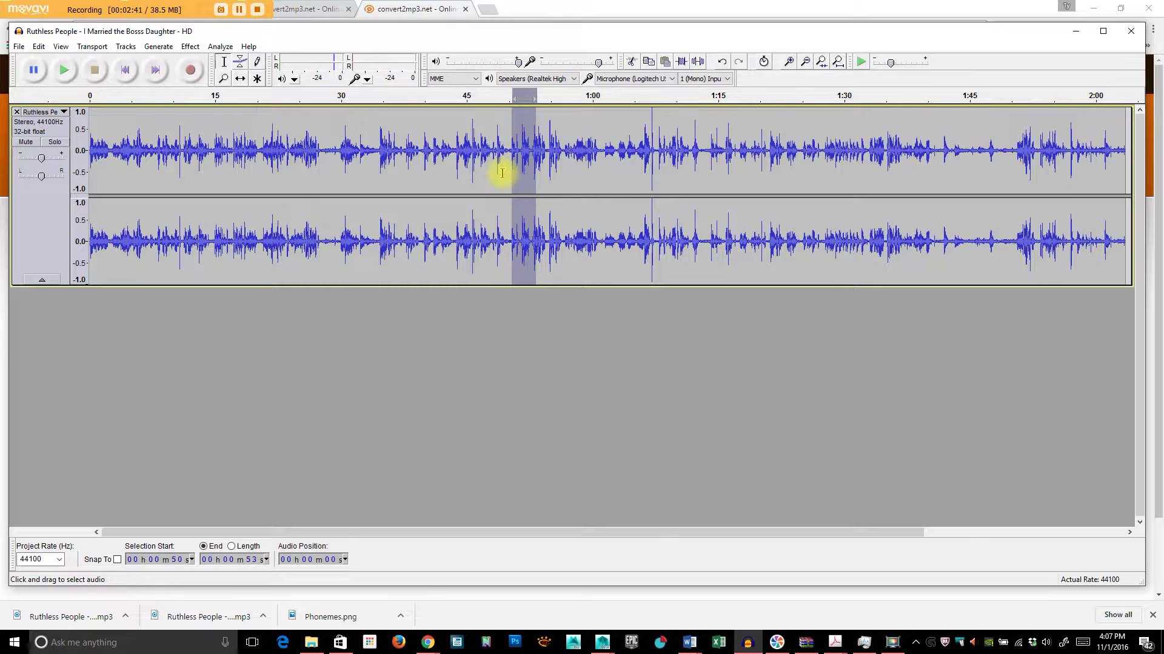
{"action": "left_click", "coordinate": [498, 172]}
{"action": "left_click", "coordinate": [64, 71]}
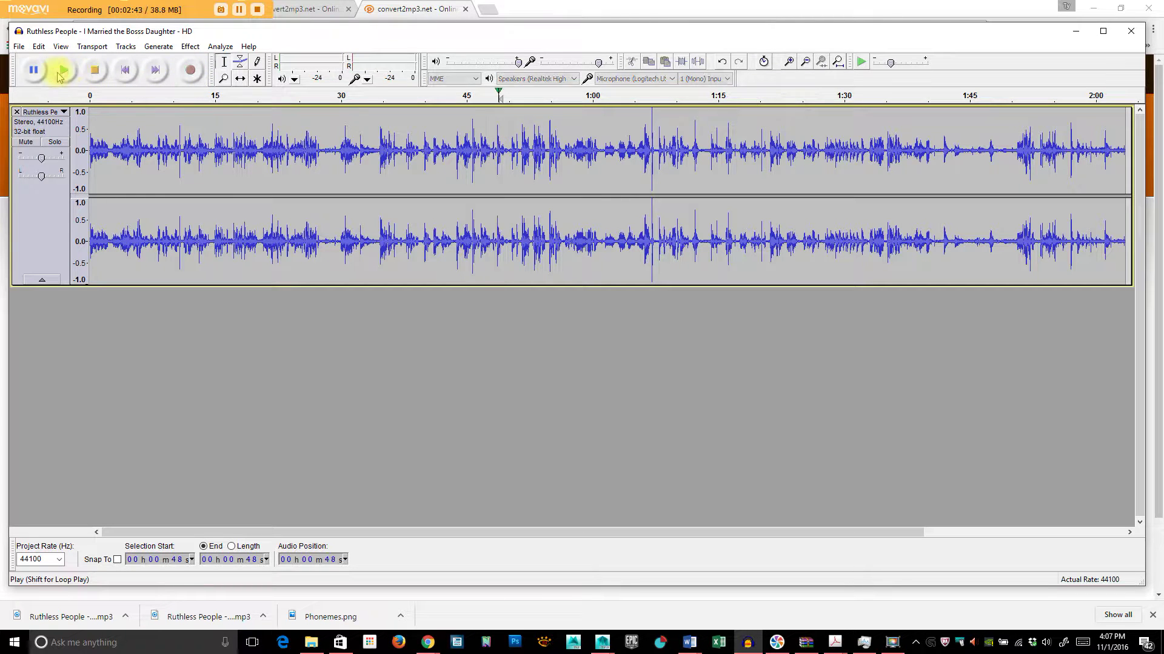
{"action": "left_click", "coordinate": [92, 72]}
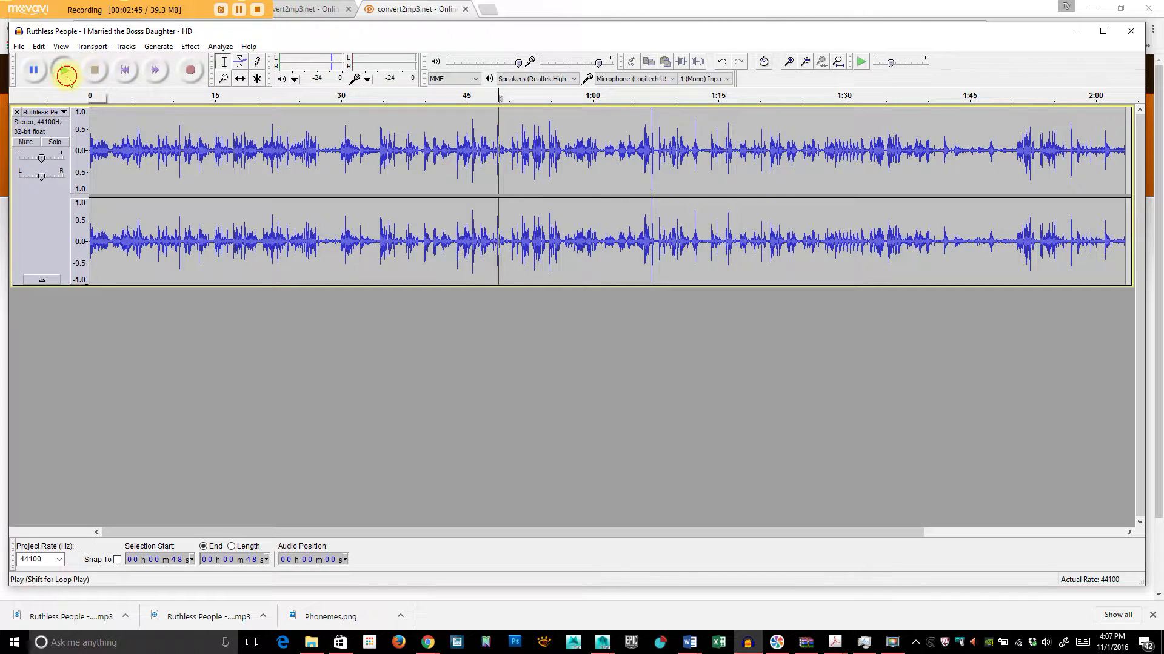
{"action": "left_click", "coordinate": [66, 72]}
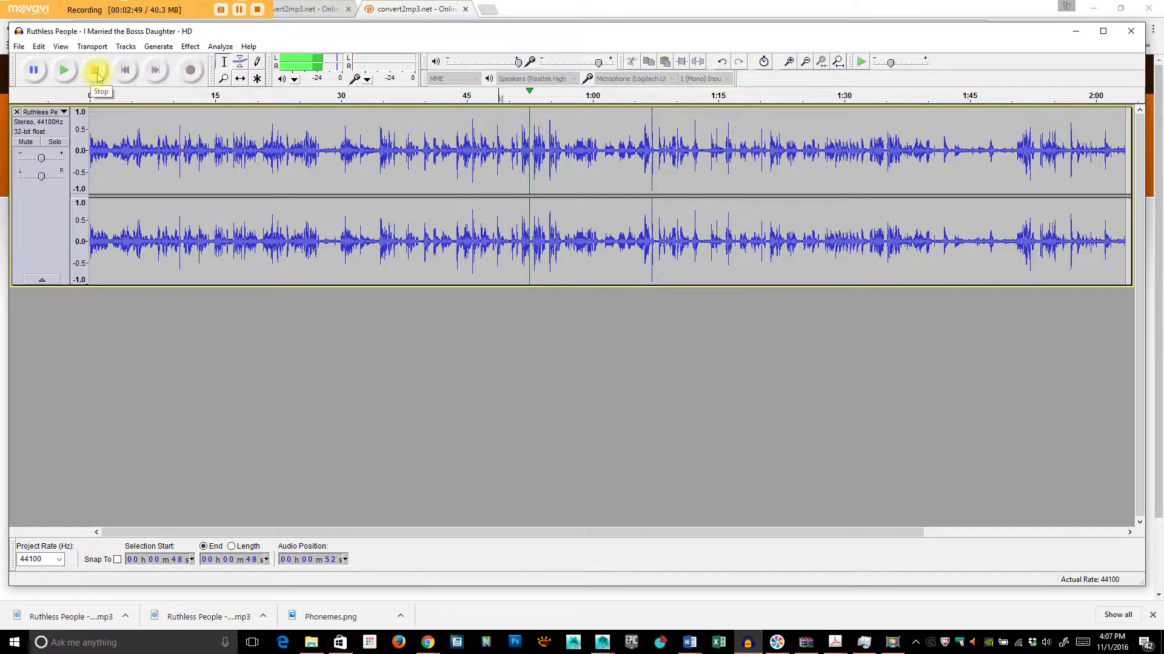
{"action": "left_click", "coordinate": [96, 71]}
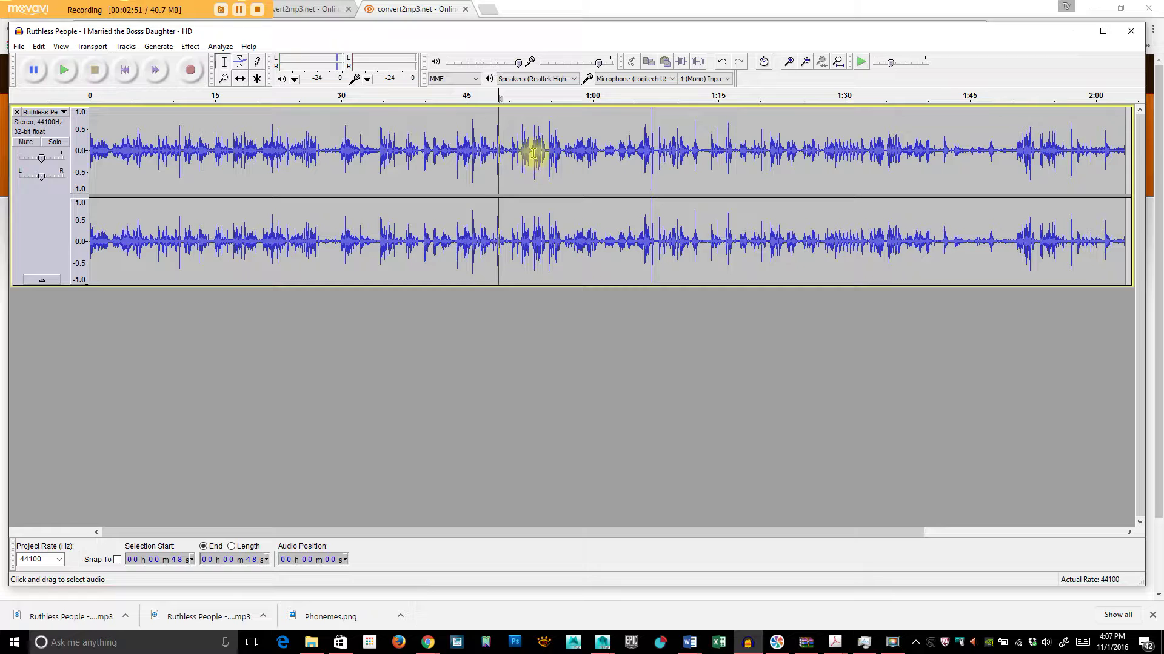
Replace the passage from about 53 to 54 seconds with a 440 Hz sine tone at amplitude 0.8
{"action": "left_click_drag", "start_coordinate": [535, 153], "coordinate": [549, 155]}
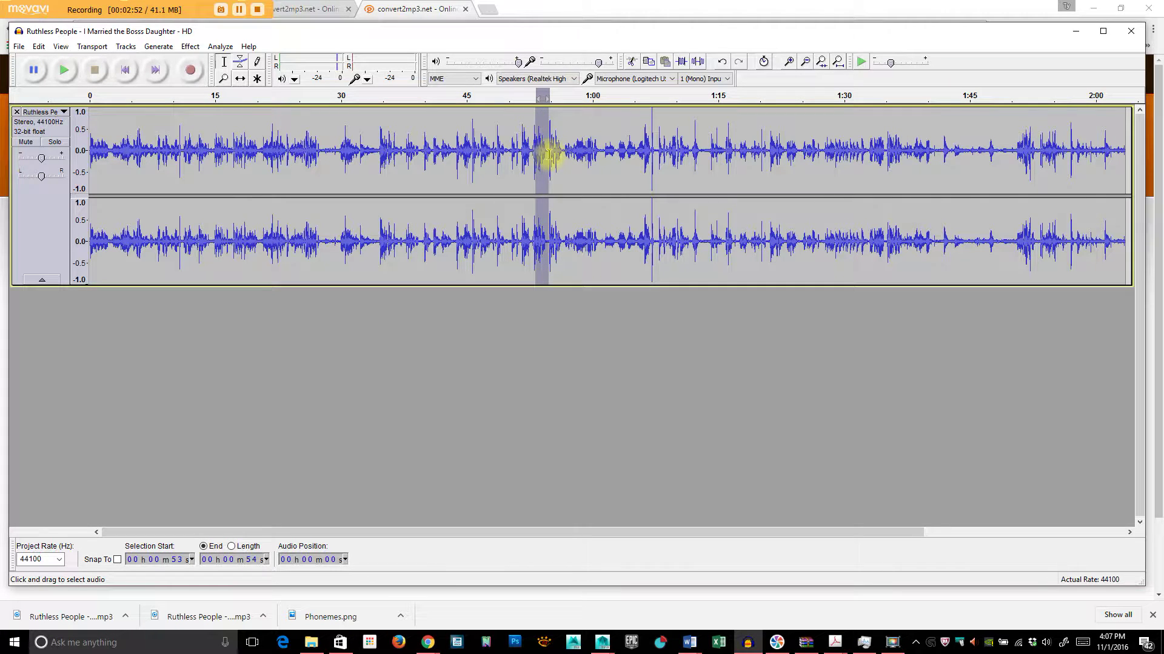
{"action": "left_click", "coordinate": [158, 48]}
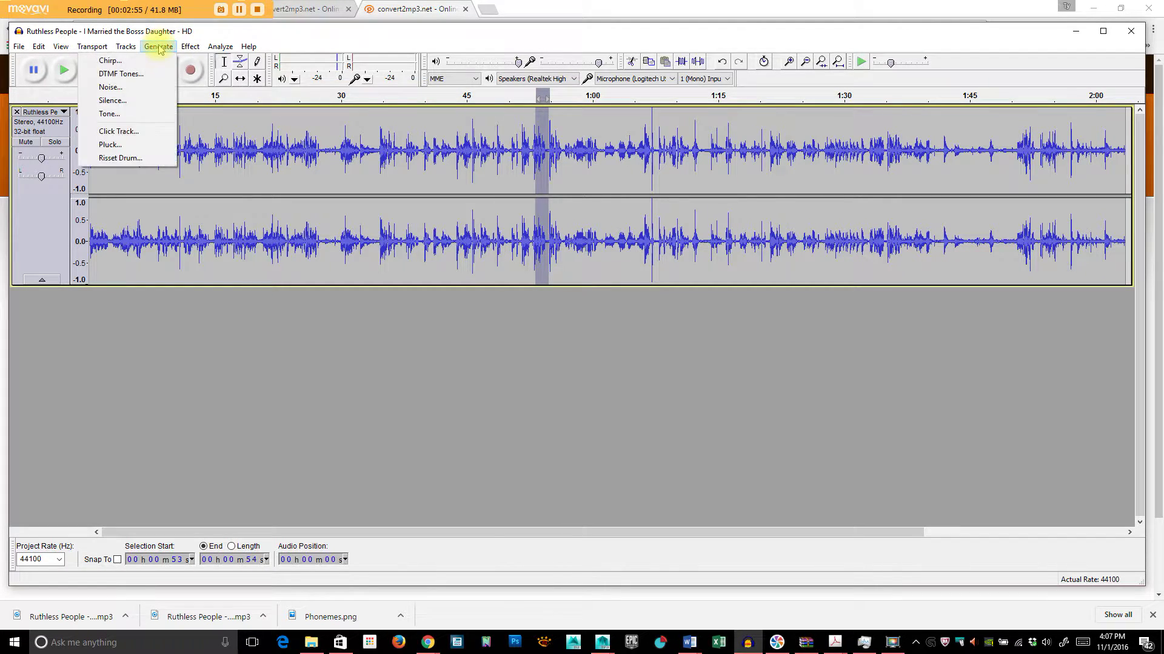
{"action": "left_click", "coordinate": [118, 115]}
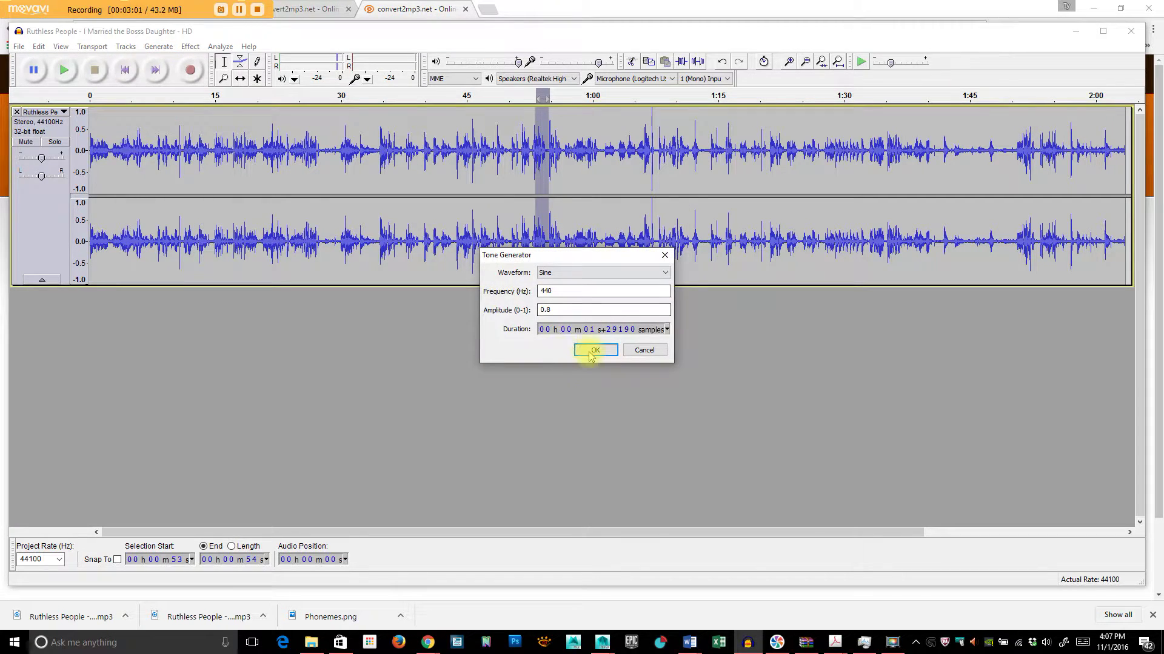
{"action": "left_click", "coordinate": [592, 351]}
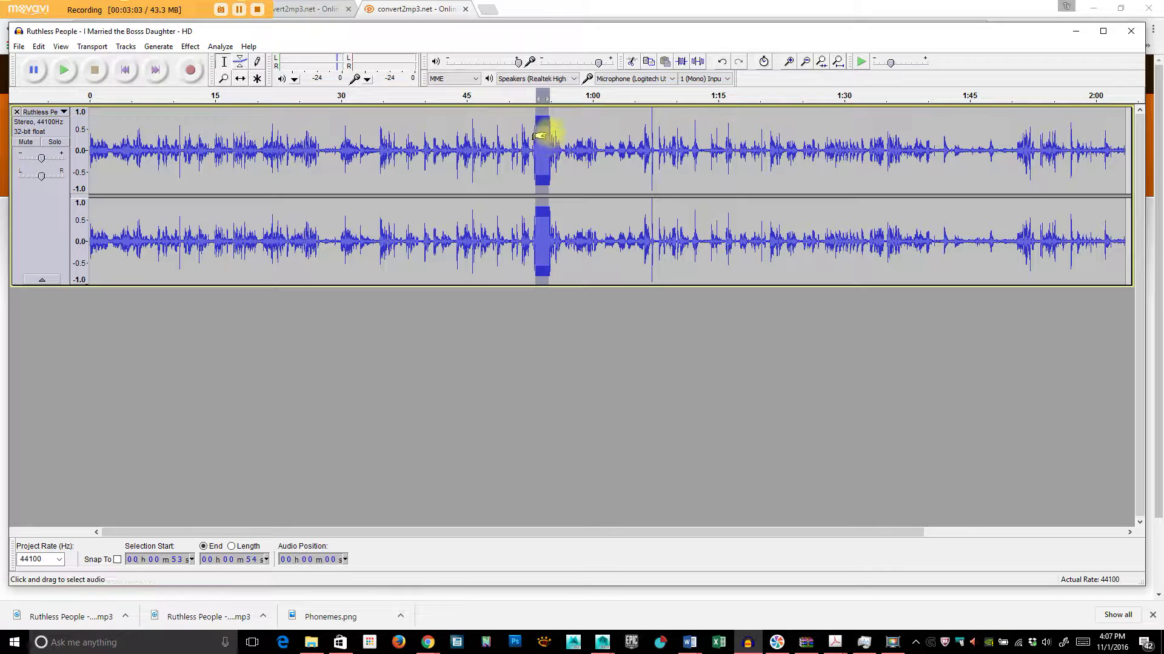
Play the track from about 51 seconds through the generated tone to check it
{"action": "left_click", "coordinate": [517, 159]}
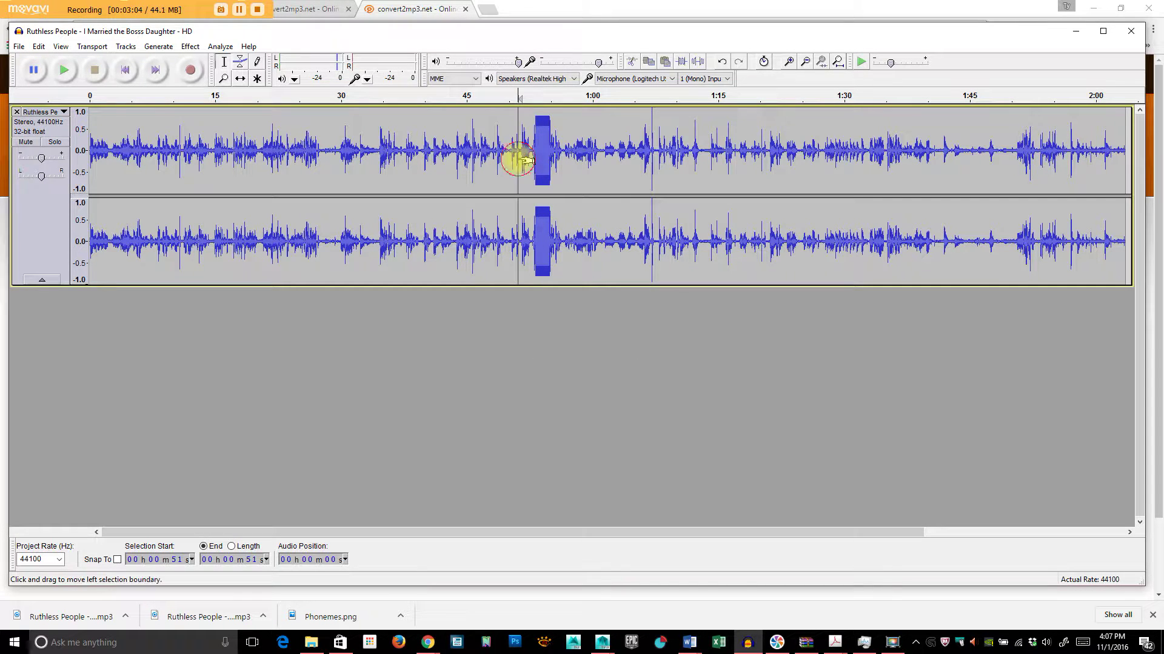
{"action": "left_click", "coordinate": [64, 70]}
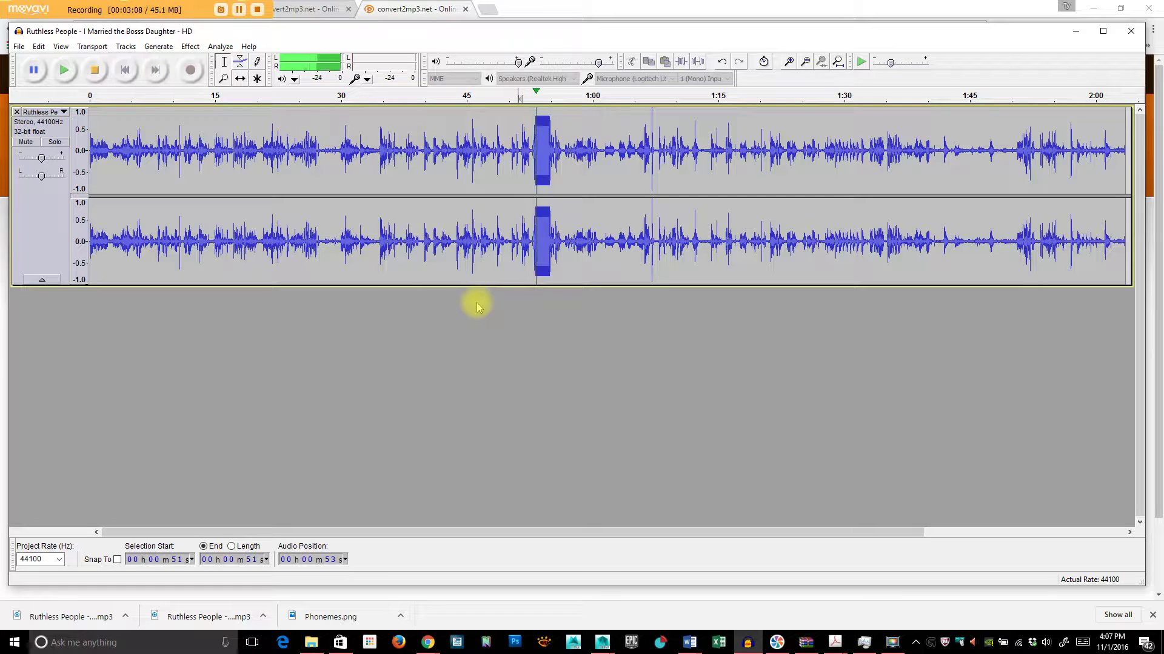
{"action": "left_click", "coordinate": [95, 70]}
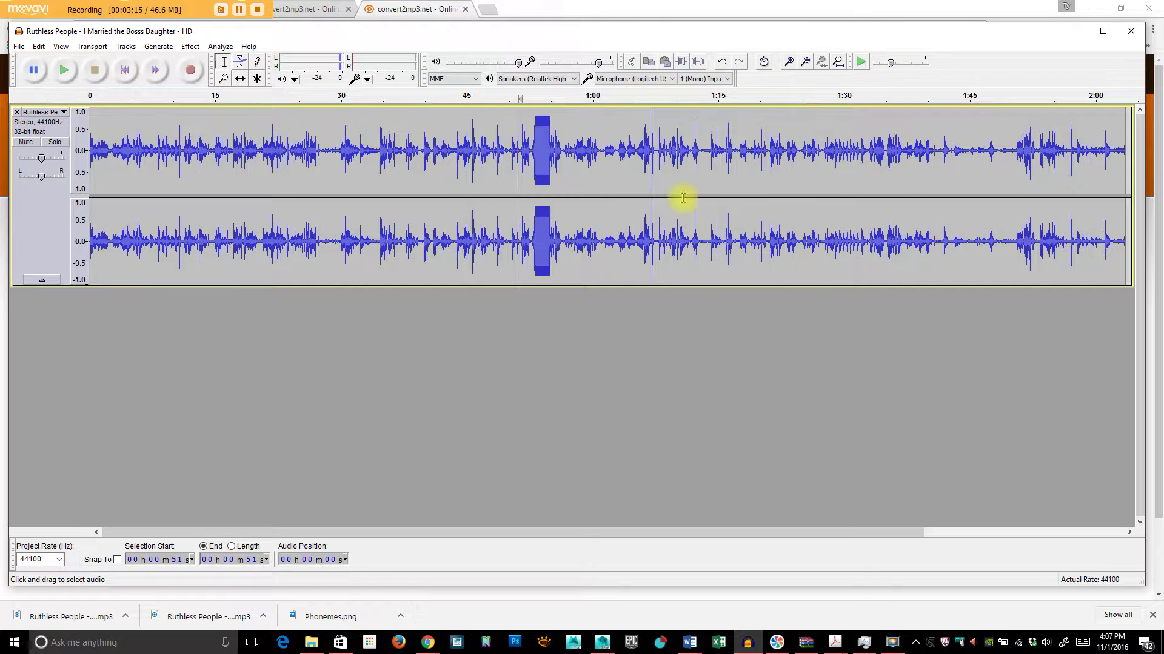
Undo the generated tone and place the cursor at about 43 seconds on the track
{"action": "left_click", "coordinate": [43, 48]}
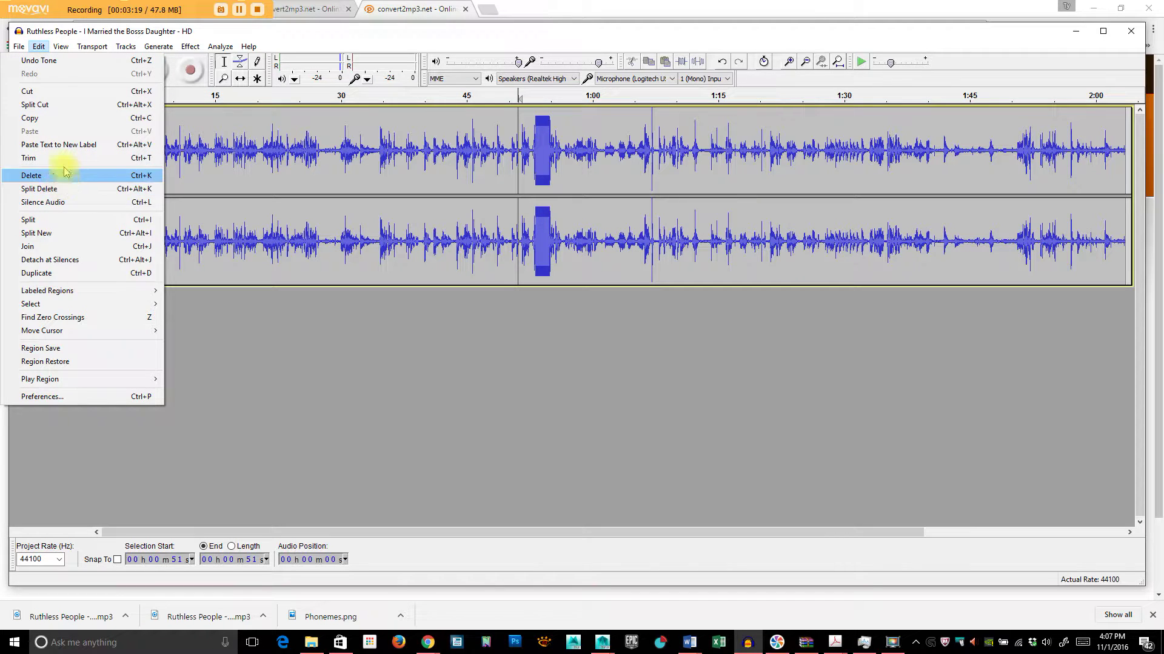
{"action": "left_click", "coordinate": [43, 61]}
{"action": "left_click", "coordinate": [453, 212]}
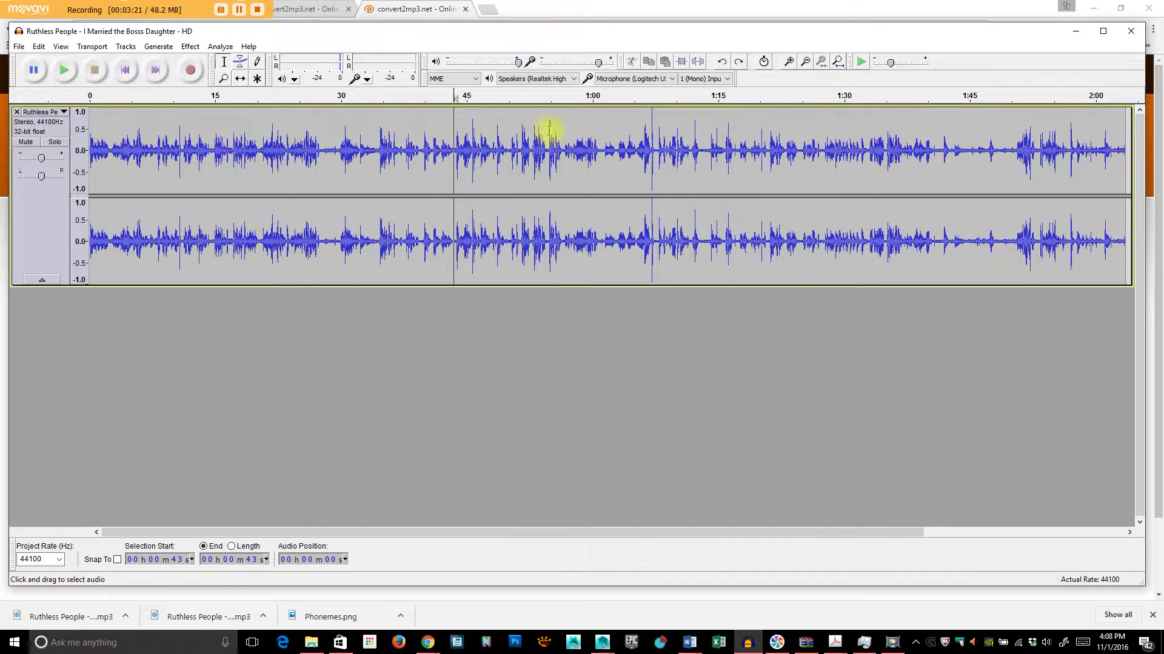
Export the audio as a 16-bit PCM WAV over Ruthless People.wav in the AndyRig scenes folder, accepting the existing metadata
{"action": "left_click", "coordinate": [20, 47]}
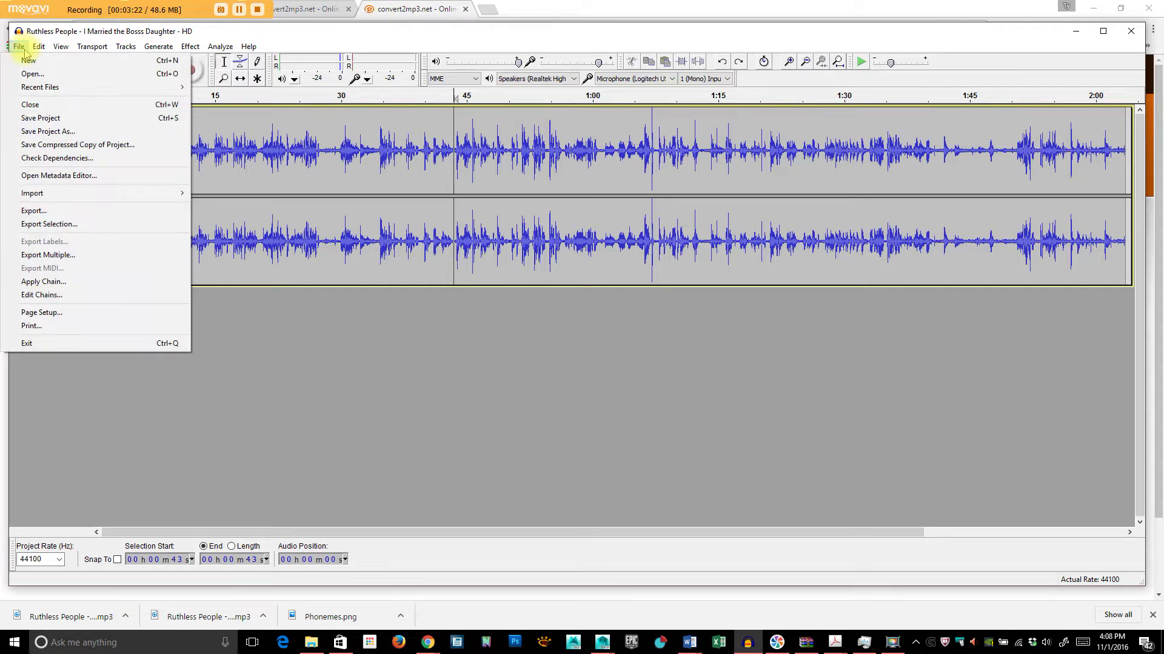
{"action": "left_click", "coordinate": [70, 212]}
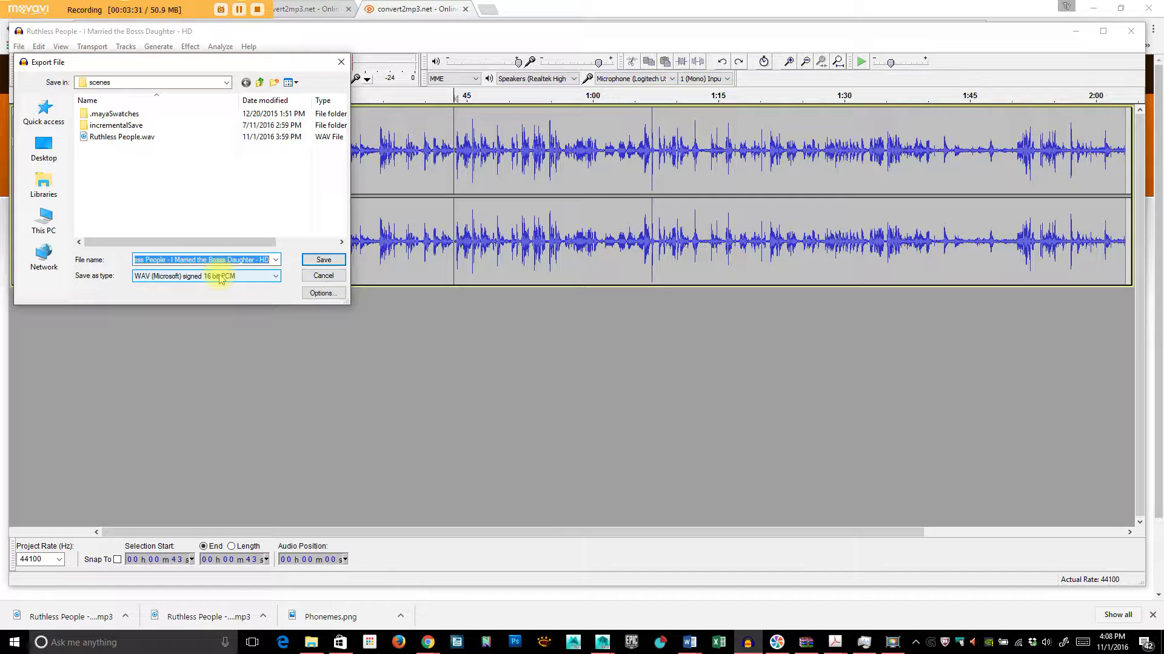
{"action": "left_click", "coordinate": [117, 87]}
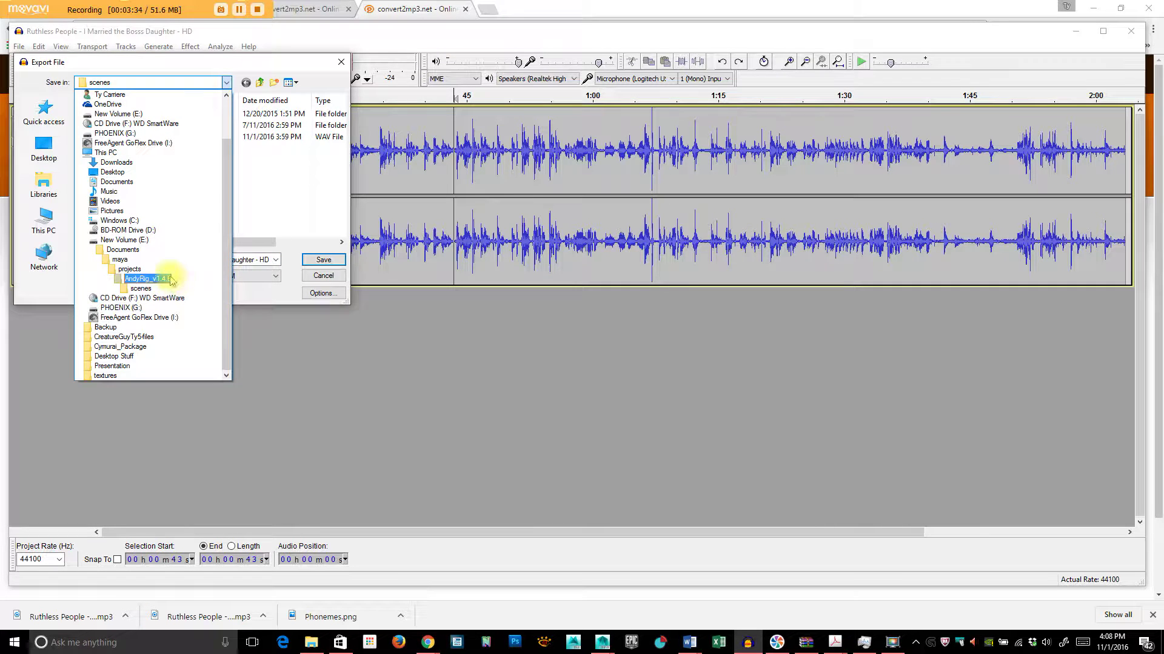
{"action": "left_click", "coordinate": [247, 61]}
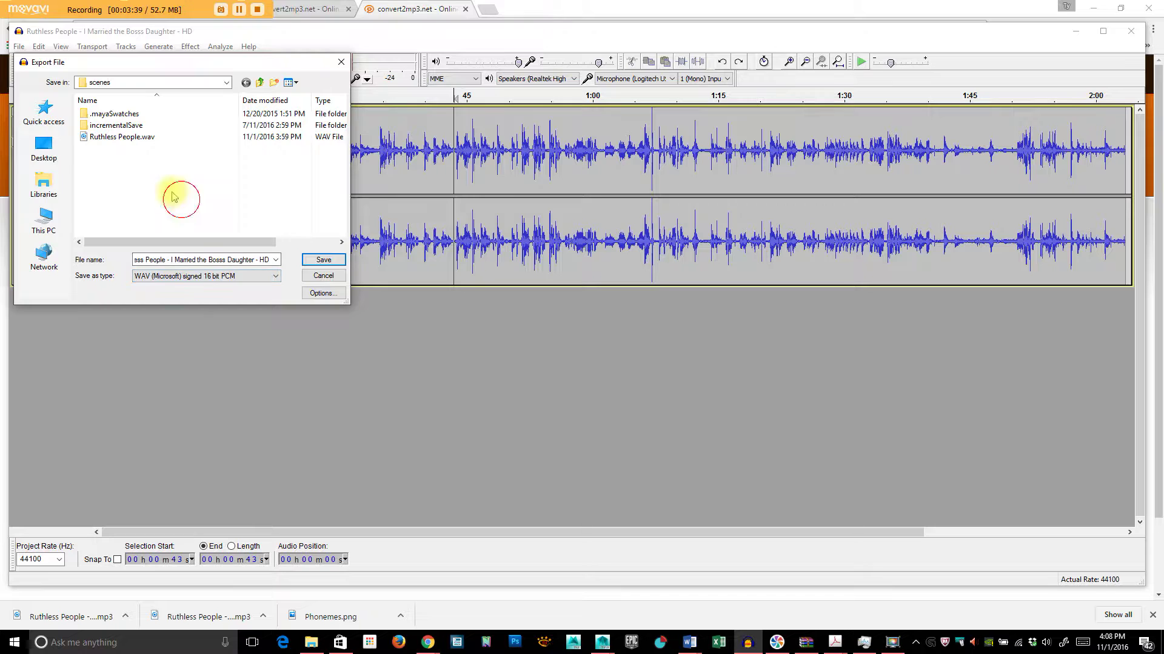
{"action": "left_click", "coordinate": [107, 139]}
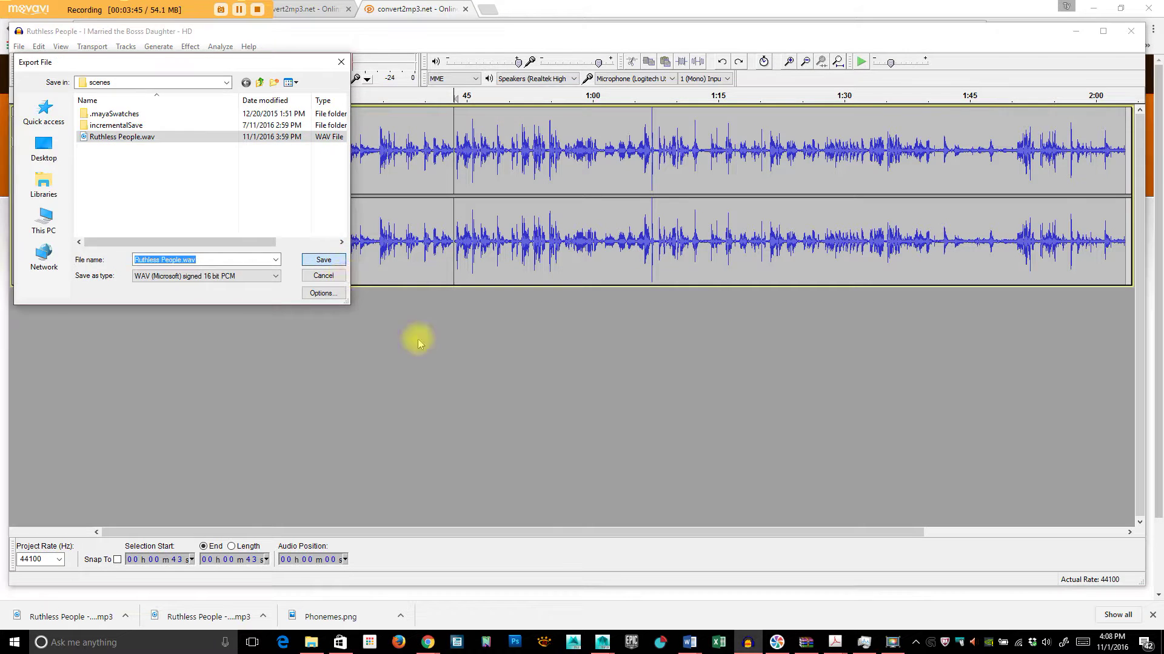
{"action": "key", "text": "Return"}
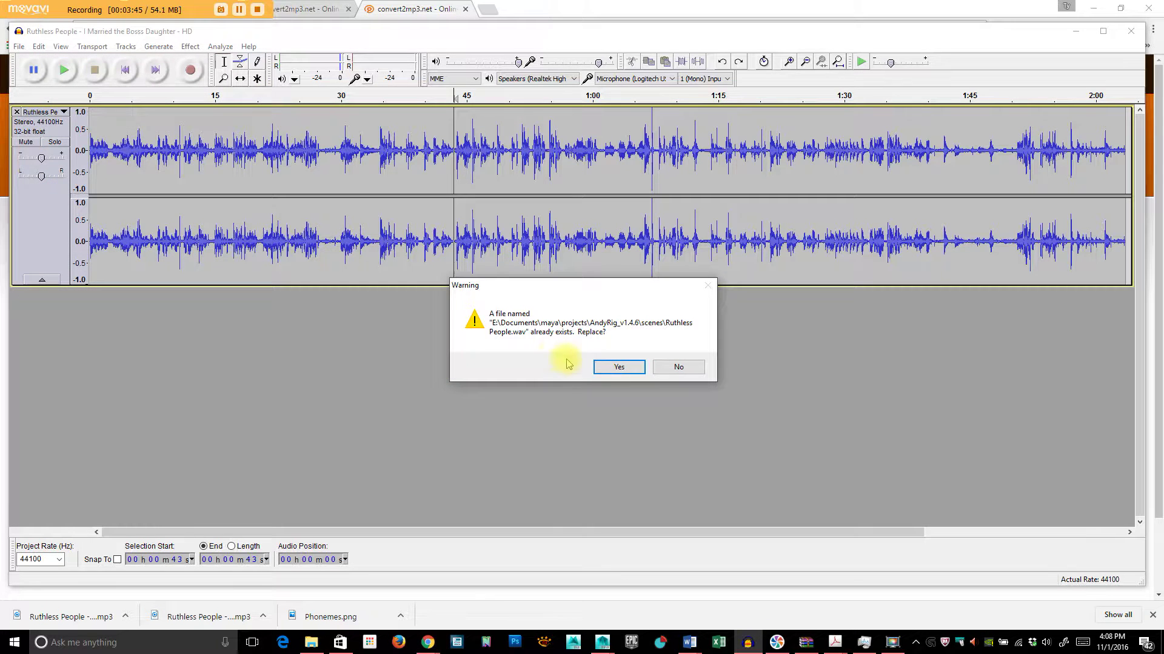
{"action": "left_click", "coordinate": [613, 368]}
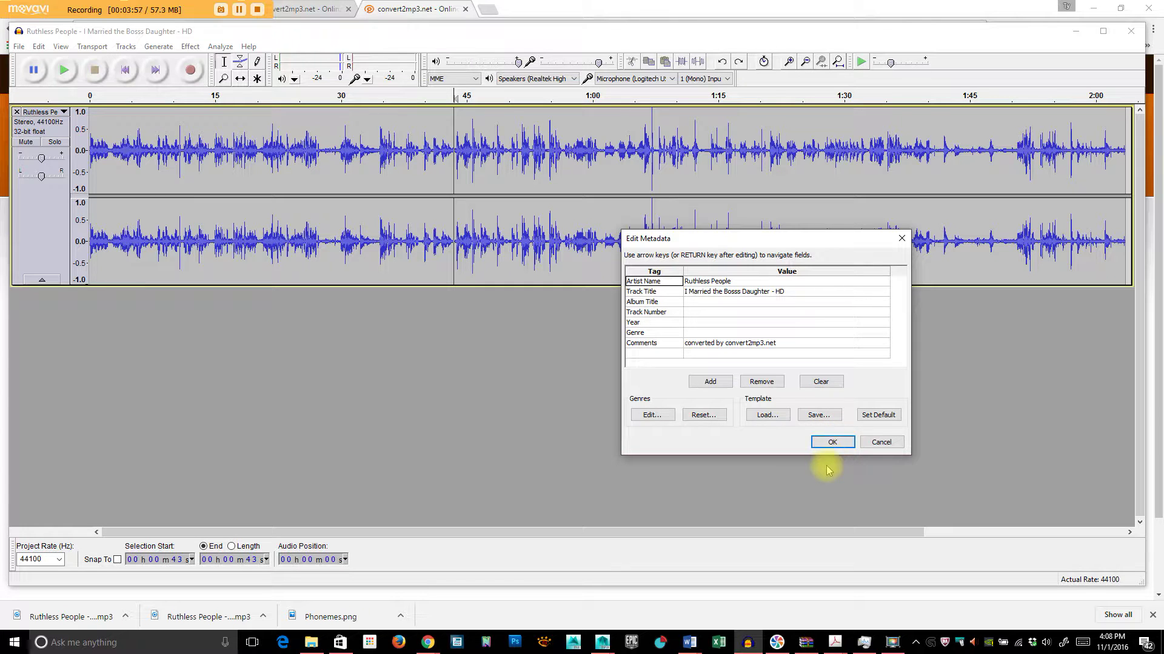
{"action": "left_click", "coordinate": [833, 443]}
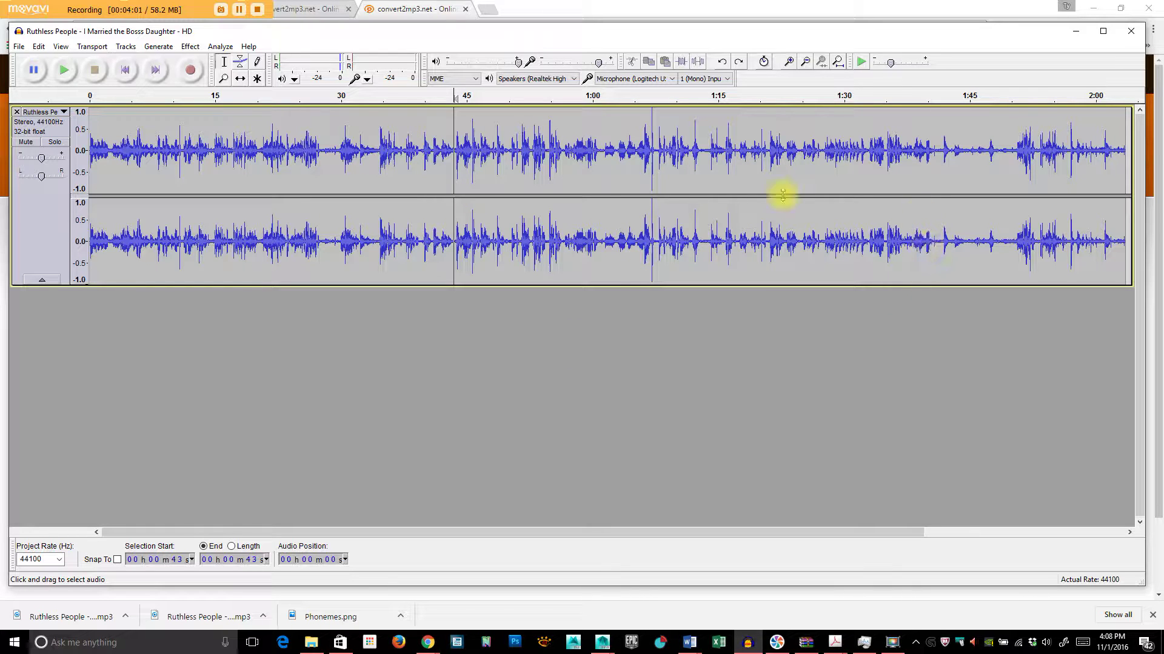
Close the audio project without saving changes and minimize the browser to switch to Maya
{"action": "left_click", "coordinate": [1130, 38]}
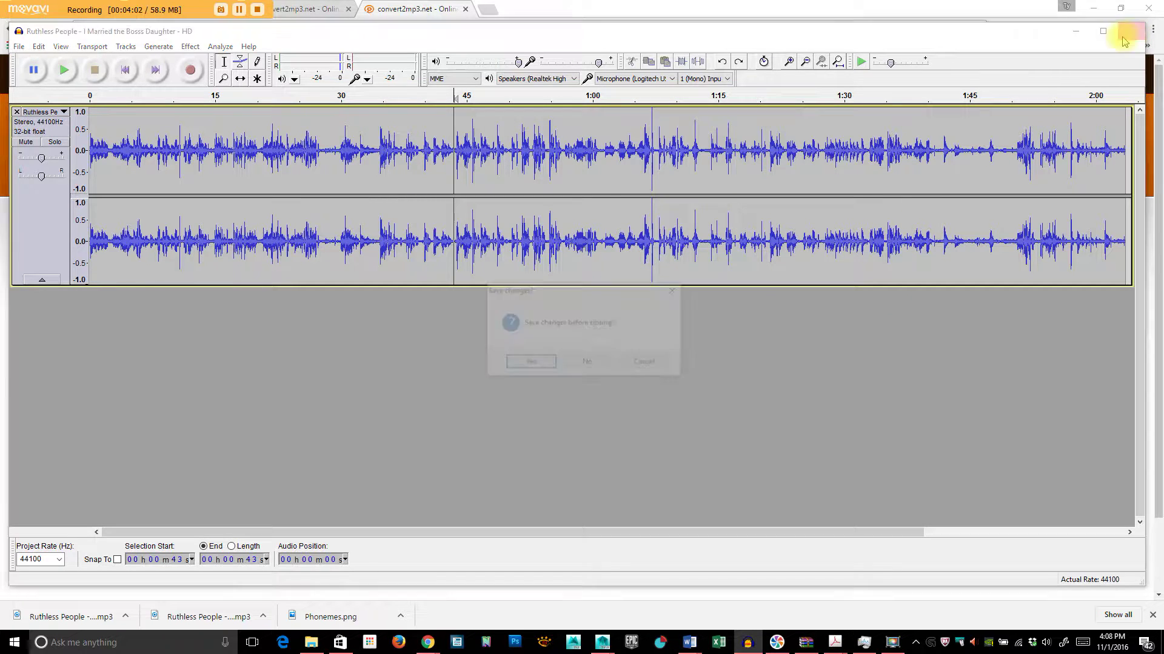
{"action": "left_click", "coordinate": [579, 366]}
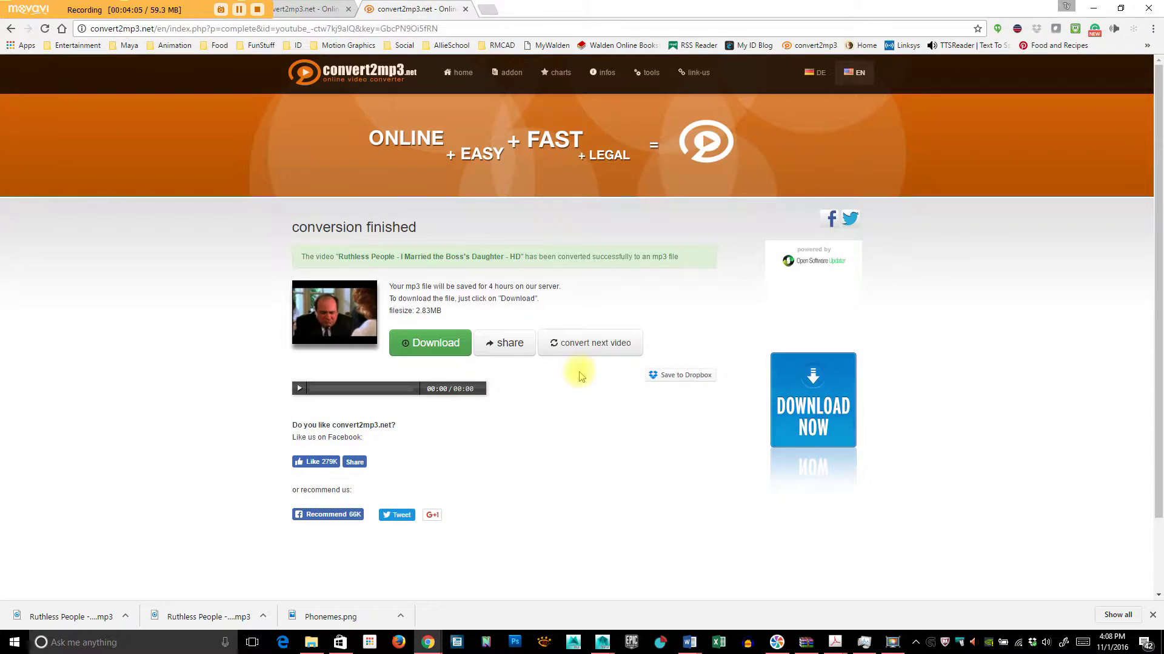
{"action": "left_click", "coordinate": [1093, 8]}
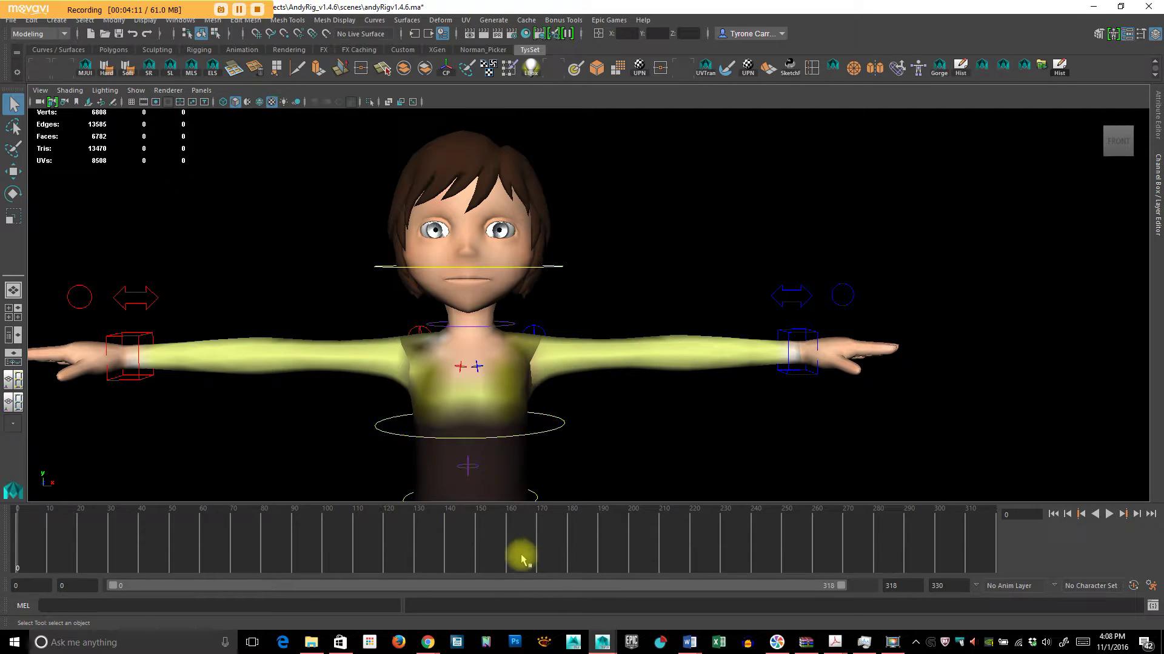
Import Ruthless People.wav from the project's scenes folder into the Maya scene
{"action": "left_click", "coordinate": [10, 20]}
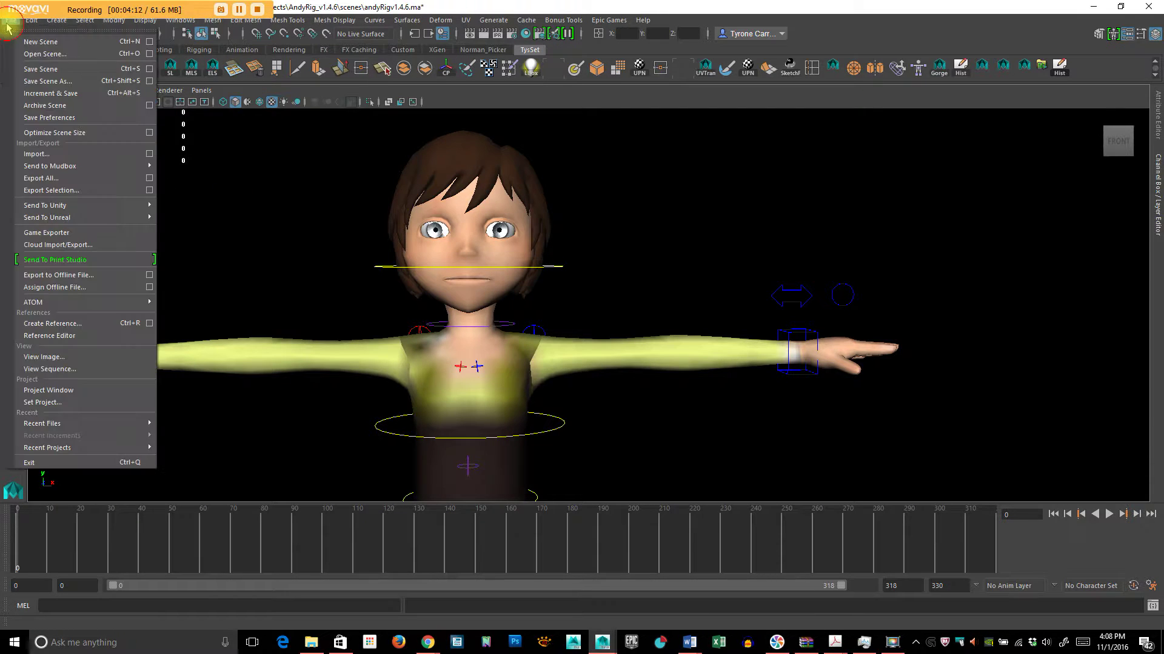
{"action": "left_click", "coordinate": [63, 156]}
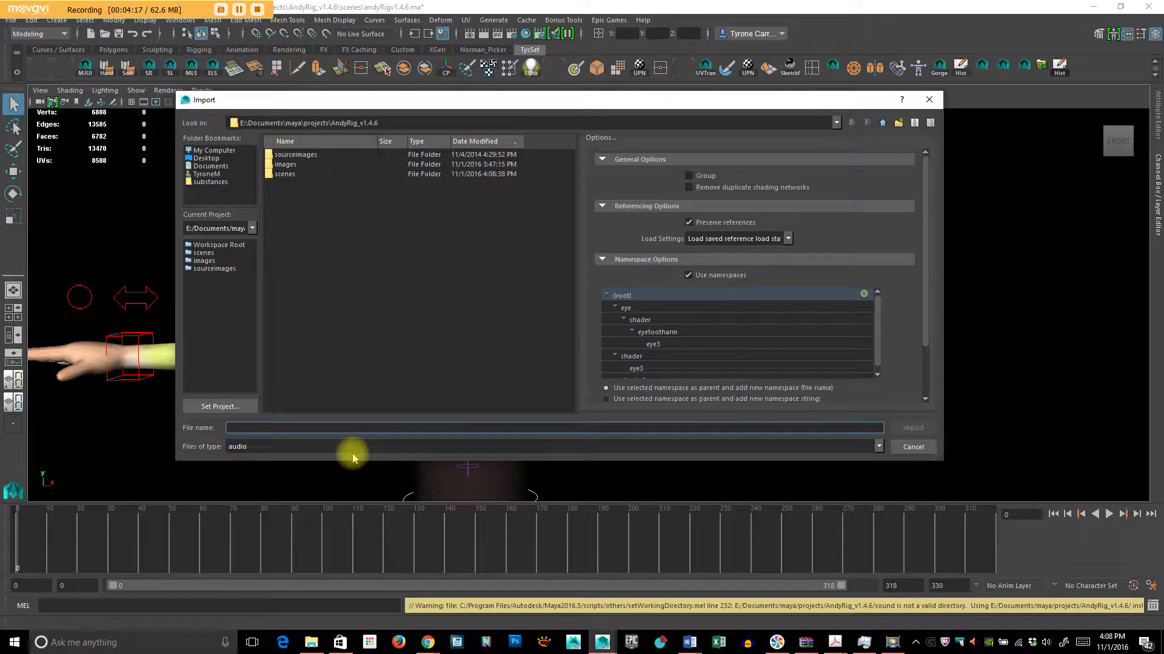
{"action": "double_click", "coordinate": [286, 175]}
{"action": "left_click", "coordinate": [298, 174]}
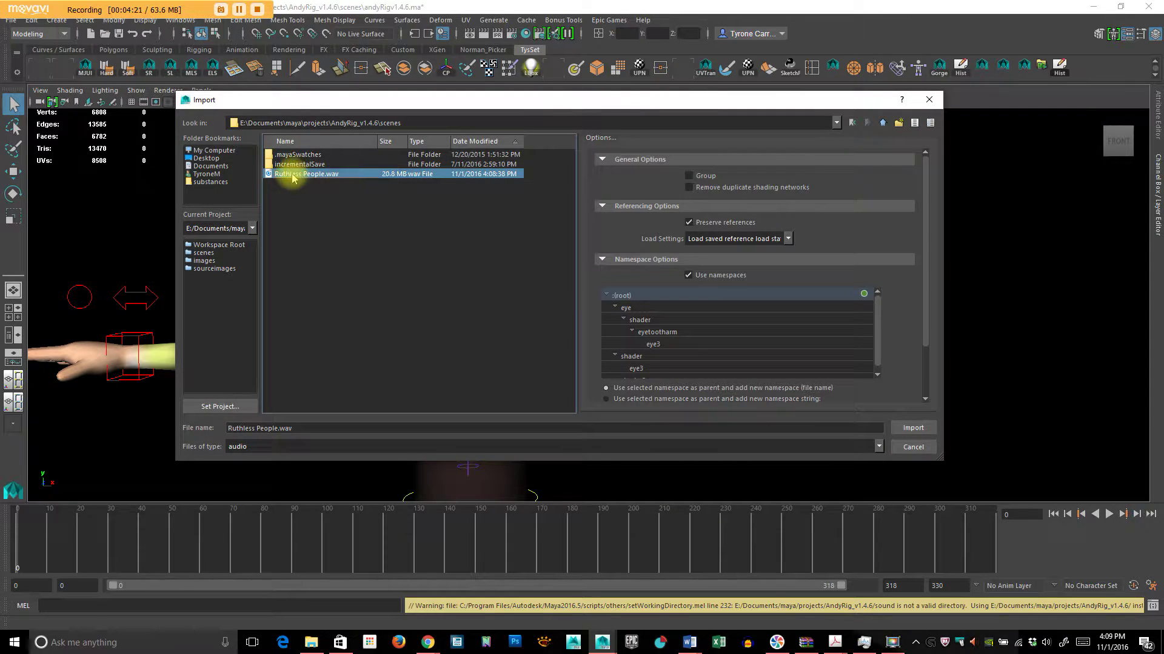
{"action": "left_click", "coordinate": [922, 432]}
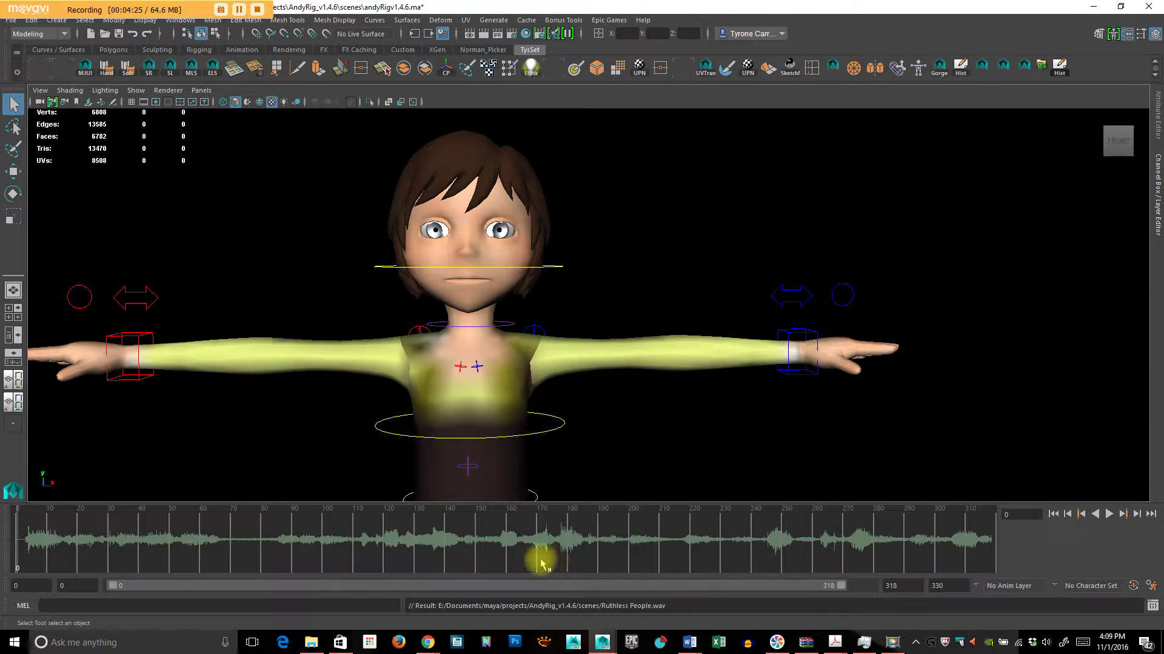
Play the timeline from frame 0 to check the imported audio, stopping the playback after a few seconds
{"action": "key", "text": "alt+v"}
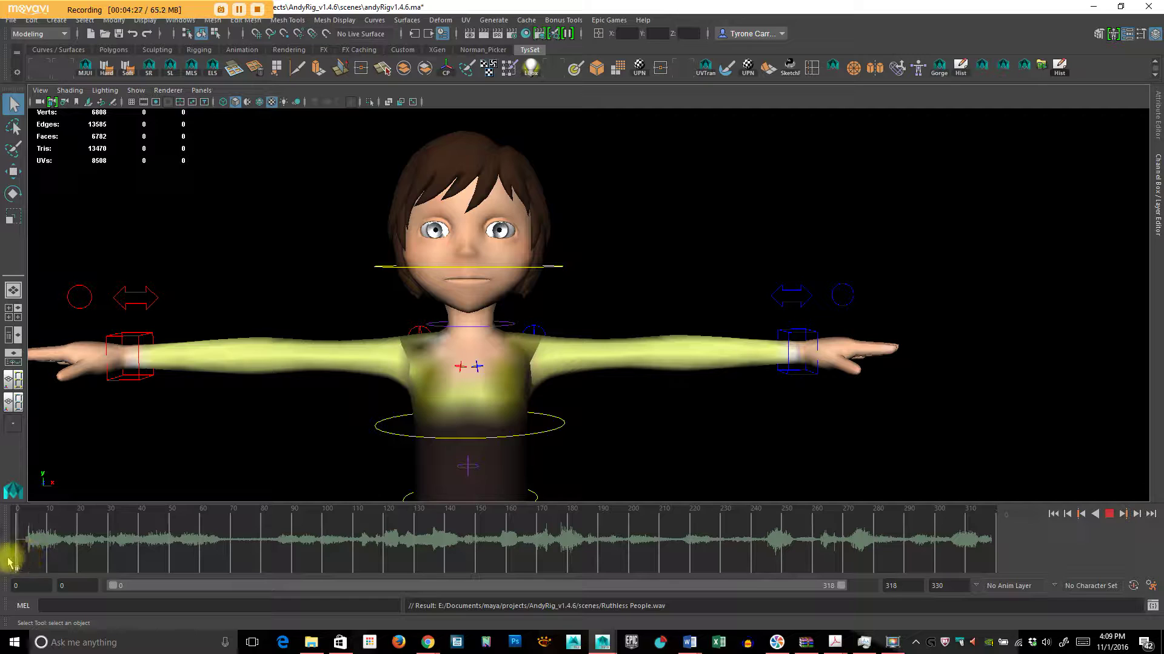
{"action": "left_click", "coordinate": [9, 563]}
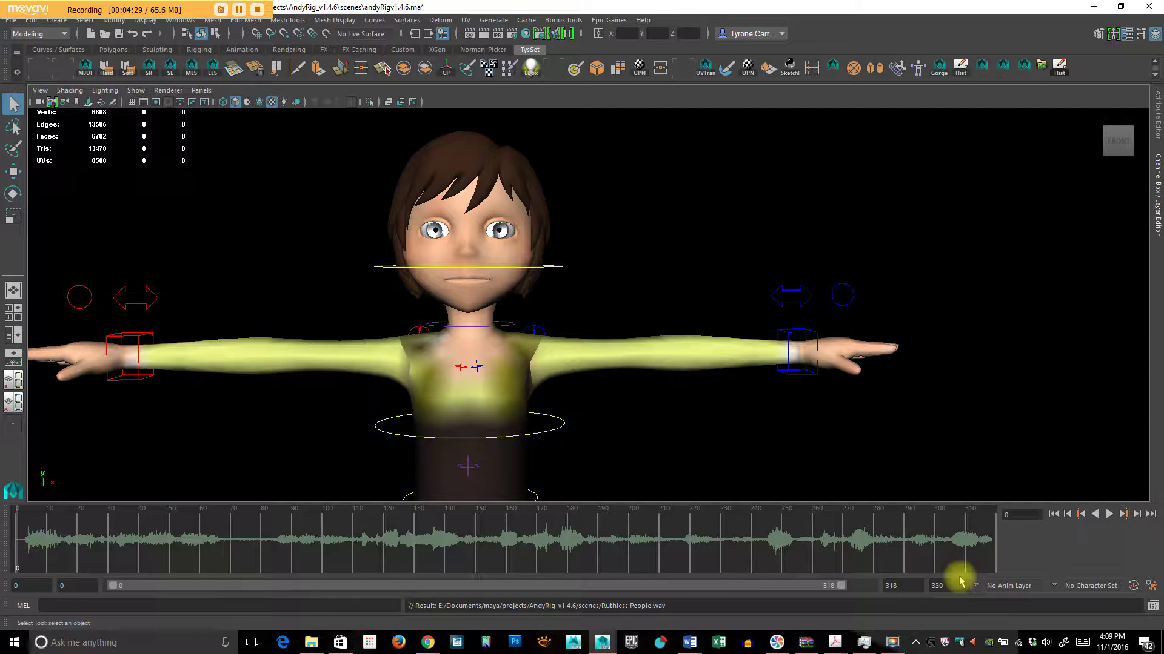
{"action": "left_click", "coordinate": [1109, 514]}
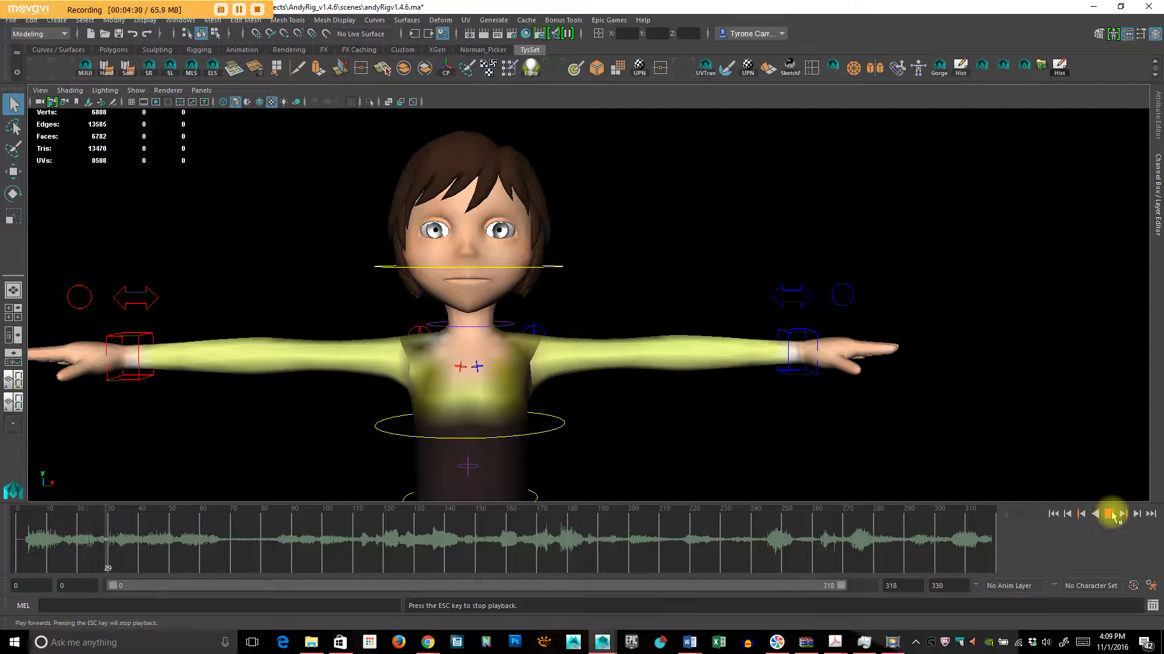
{"action": "left_click", "coordinate": [585, 545]}
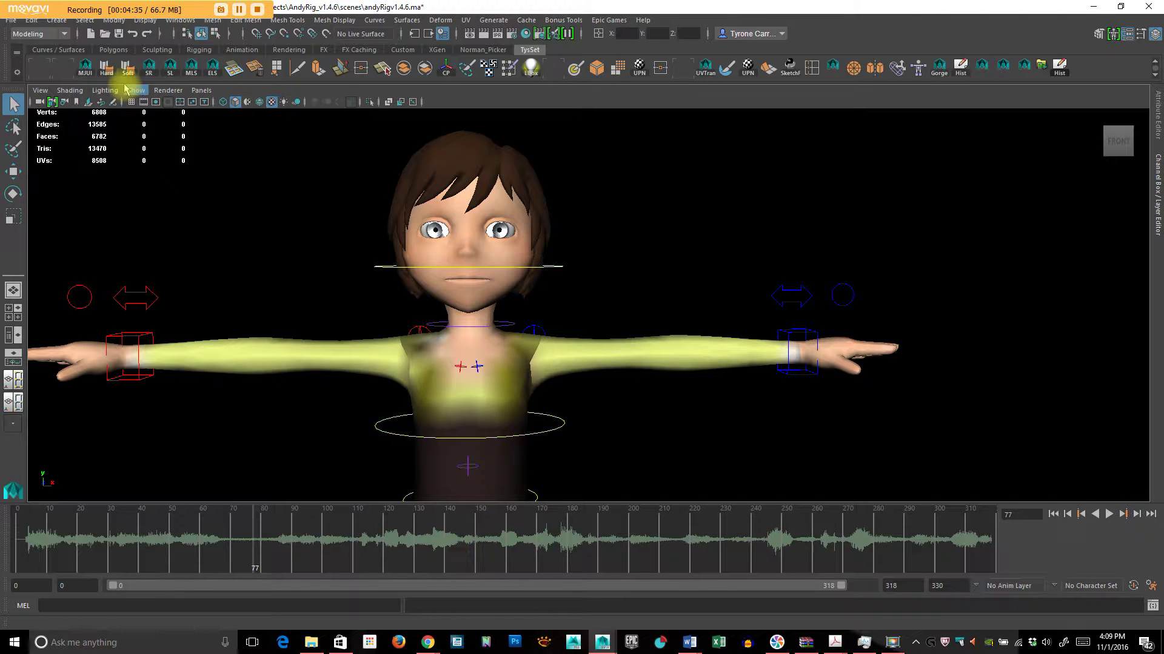
Save the scene as LipSyncTy1.ma in the scenes folder, replacing the existing file and accepting the student version notice
{"action": "left_click", "coordinate": [14, 21]}
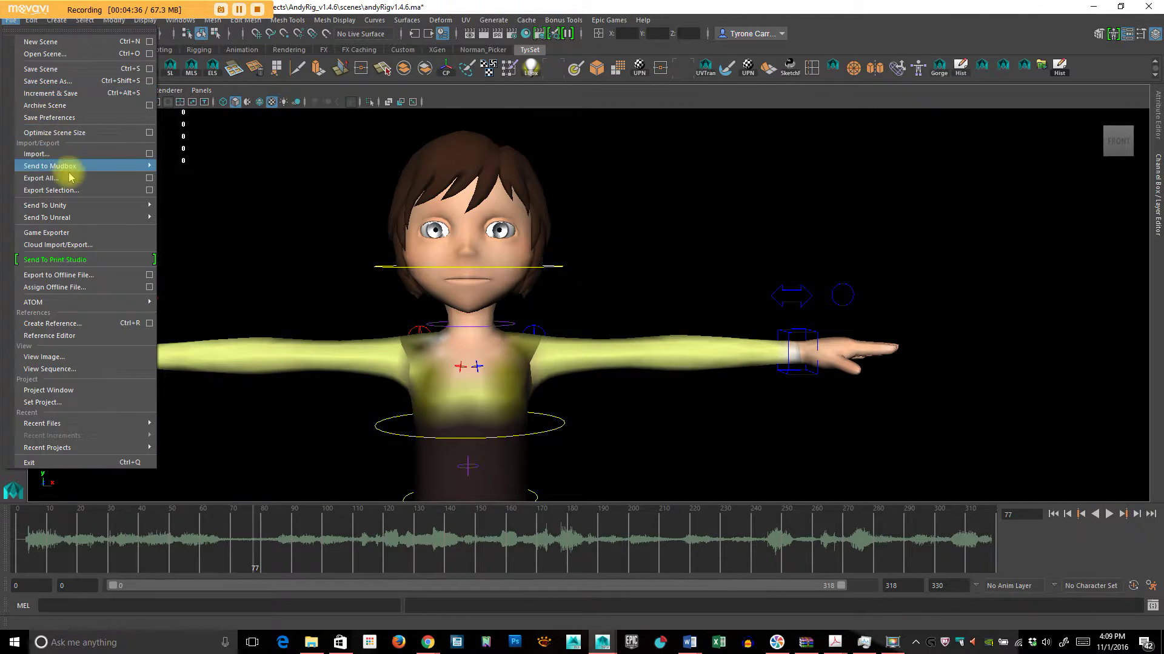
{"action": "left_click", "coordinate": [48, 80]}
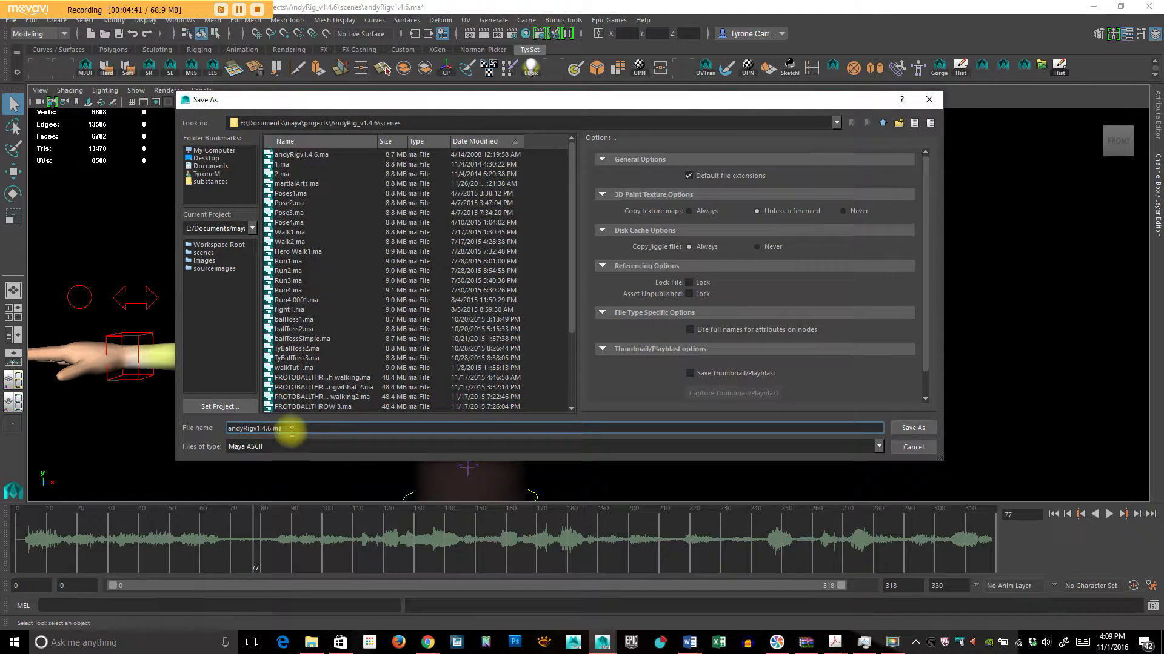
{"action": "left_click_drag", "start_coordinate": [314, 431], "coordinate": [165, 427]}
{"action": "type", "text": "l"}
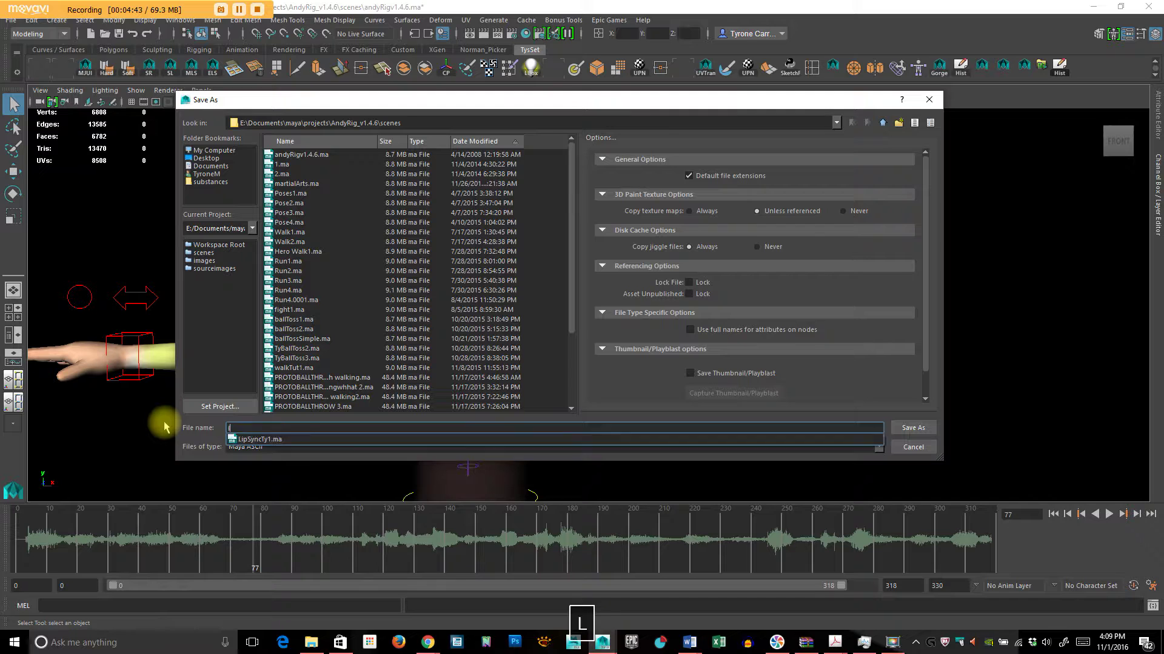
{"action": "type", "text": "ip"}
{"action": "key", "text": "Down"}
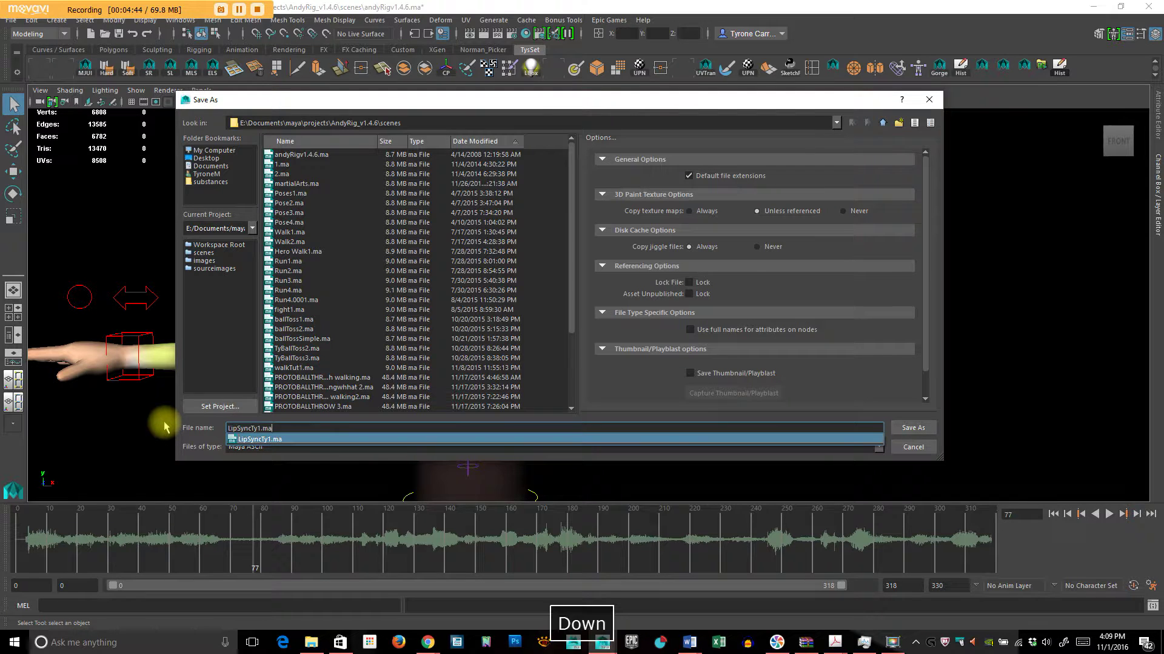
{"action": "key", "text": "Return"}
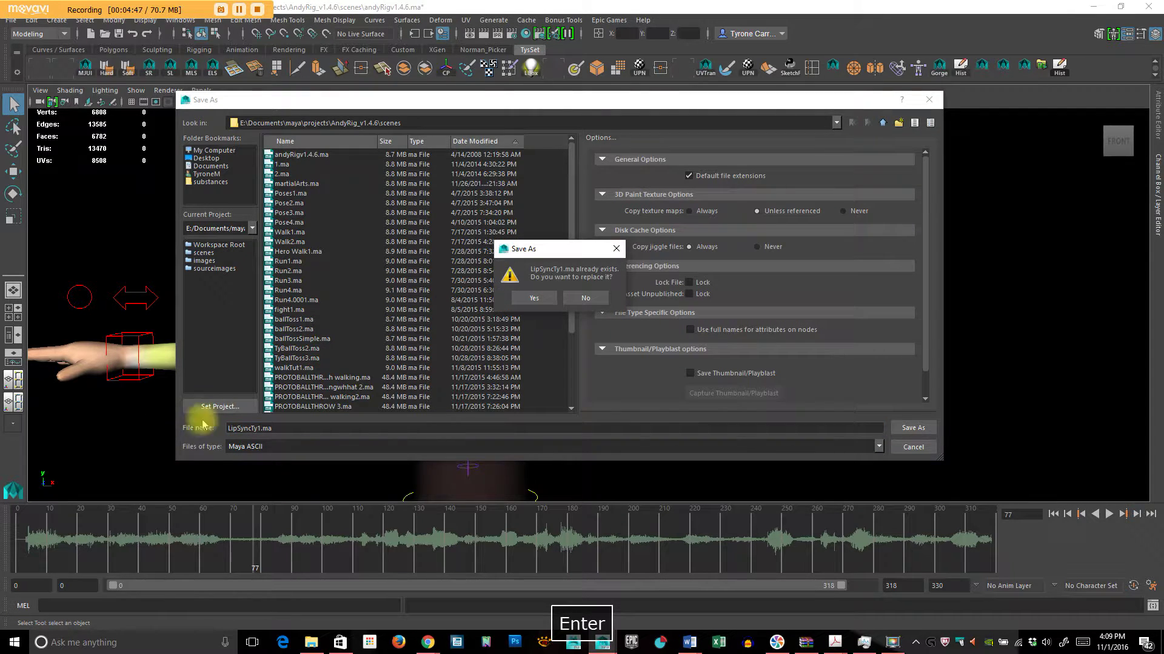
{"action": "left_click", "coordinate": [542, 301]}
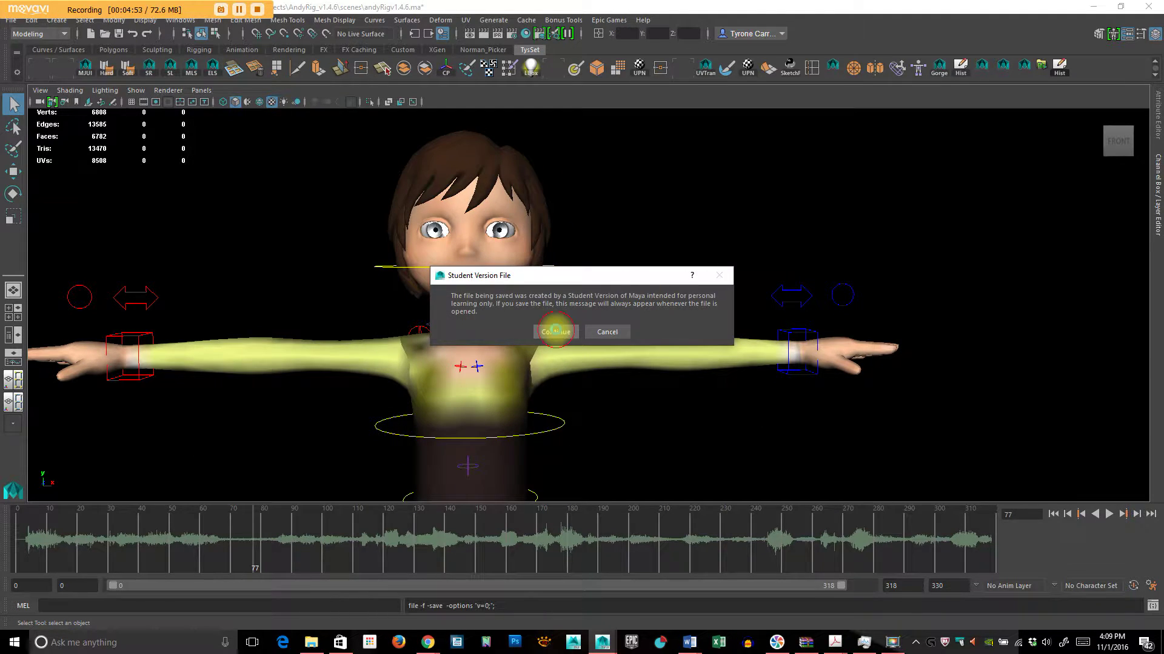
{"action": "left_click", "coordinate": [555, 331]}
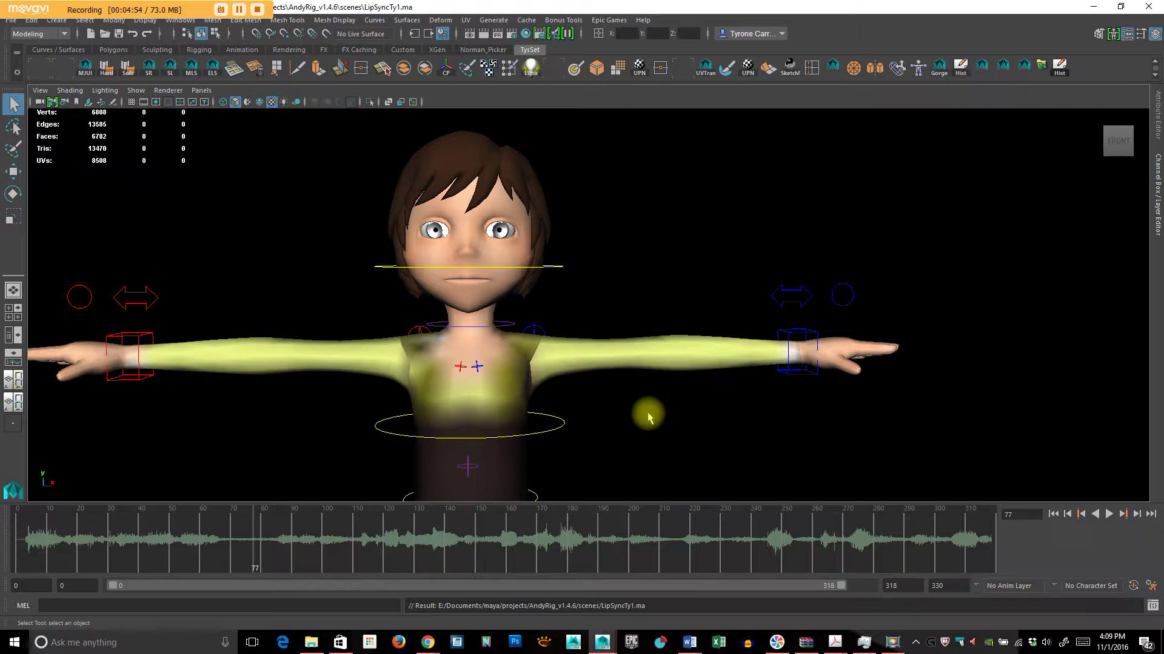
Show the Channel Box, select the andy_world control circle around the character's feet and turn its Face Sliders on
{"action": "left_click_drag", "start_coordinate": [647, 416], "coordinate": [592, 161], "text": "alt"}
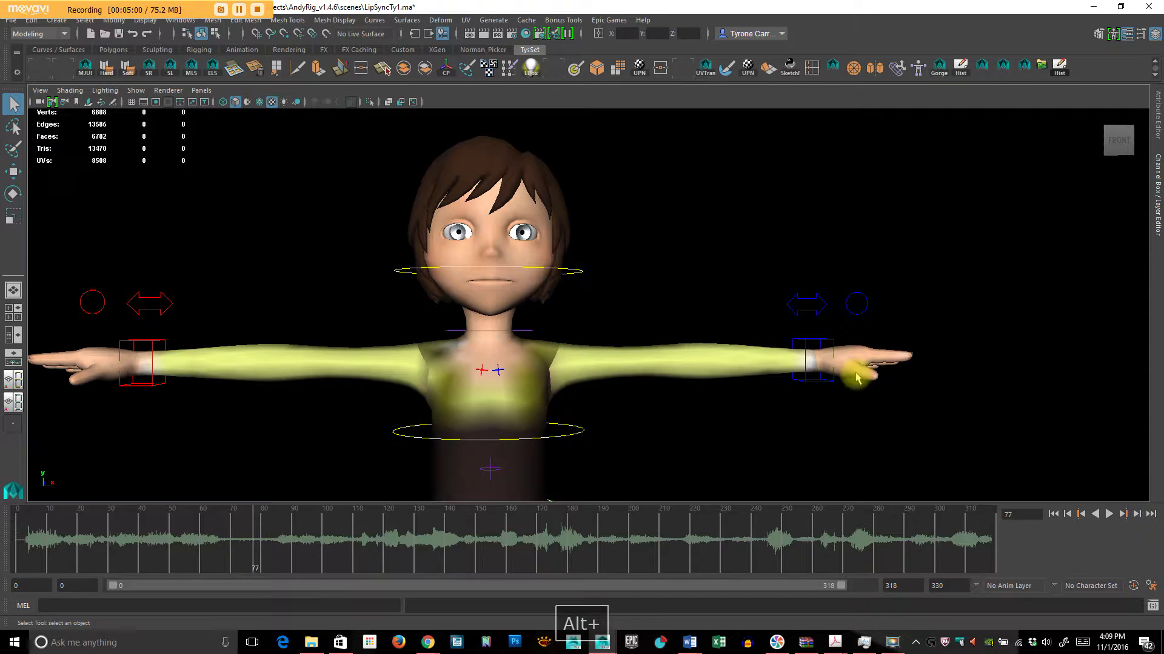
{"action": "left_click_drag", "start_coordinate": [856, 377], "coordinate": [808, 354], "text": "alt"}
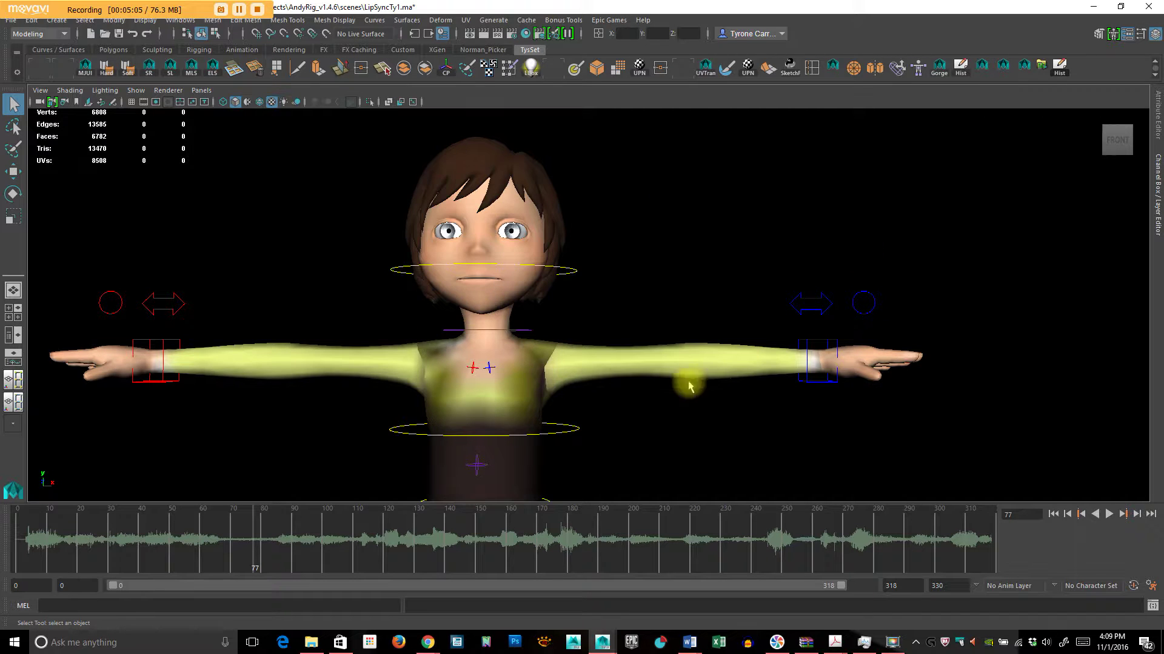
{"action": "right_click_drag", "start_coordinate": [712, 433], "coordinate": [1098, 202], "text": "alt"}
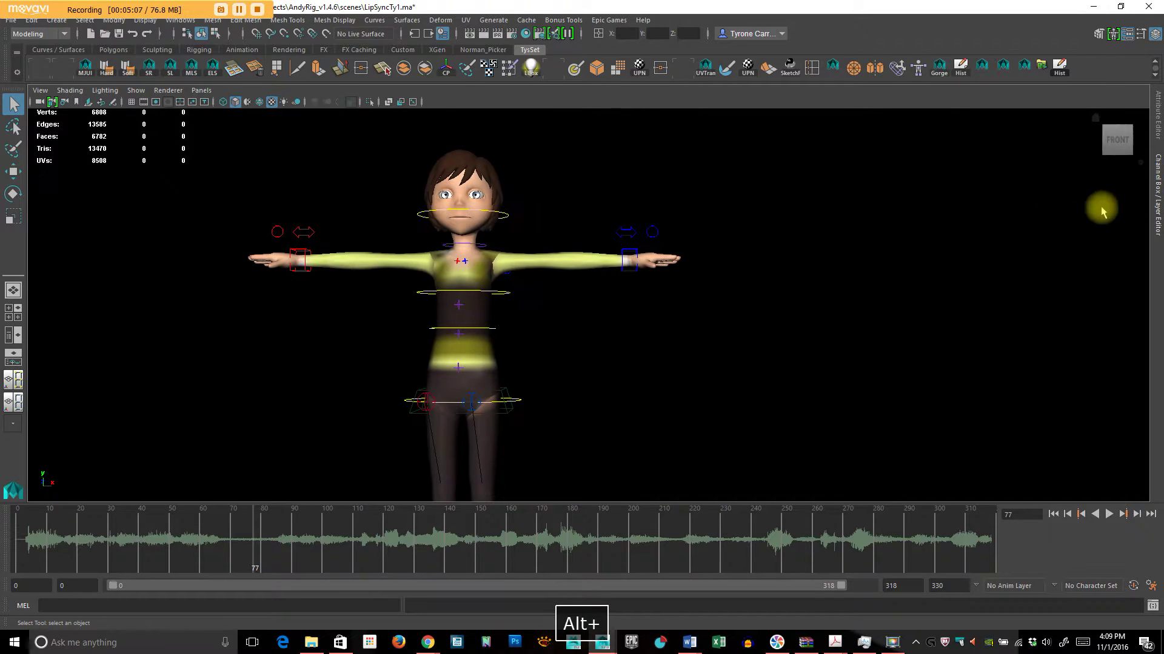
{"action": "left_click", "coordinate": [1157, 172]}
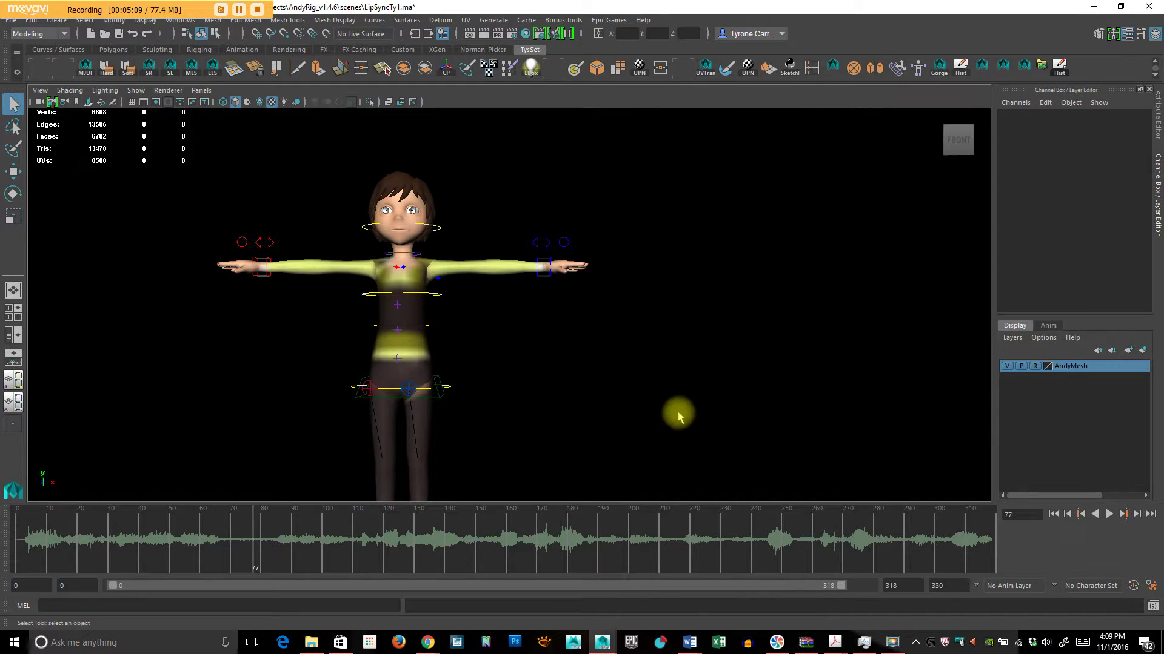
{"action": "middle_click_drag", "start_coordinate": [678, 410], "coordinate": [652, 226], "text": "alt"}
{"action": "right_click_drag", "start_coordinate": [652, 226], "coordinate": [485, 403], "text": "alt"}
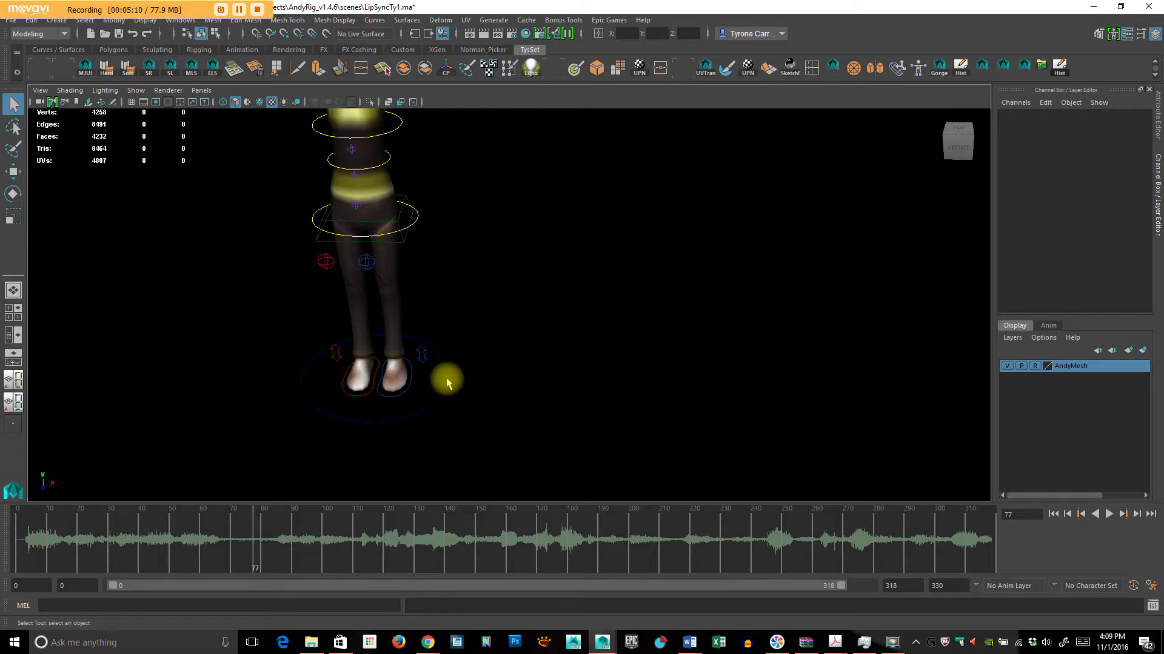
{"action": "left_click_drag", "start_coordinate": [447, 380], "coordinate": [459, 408]}
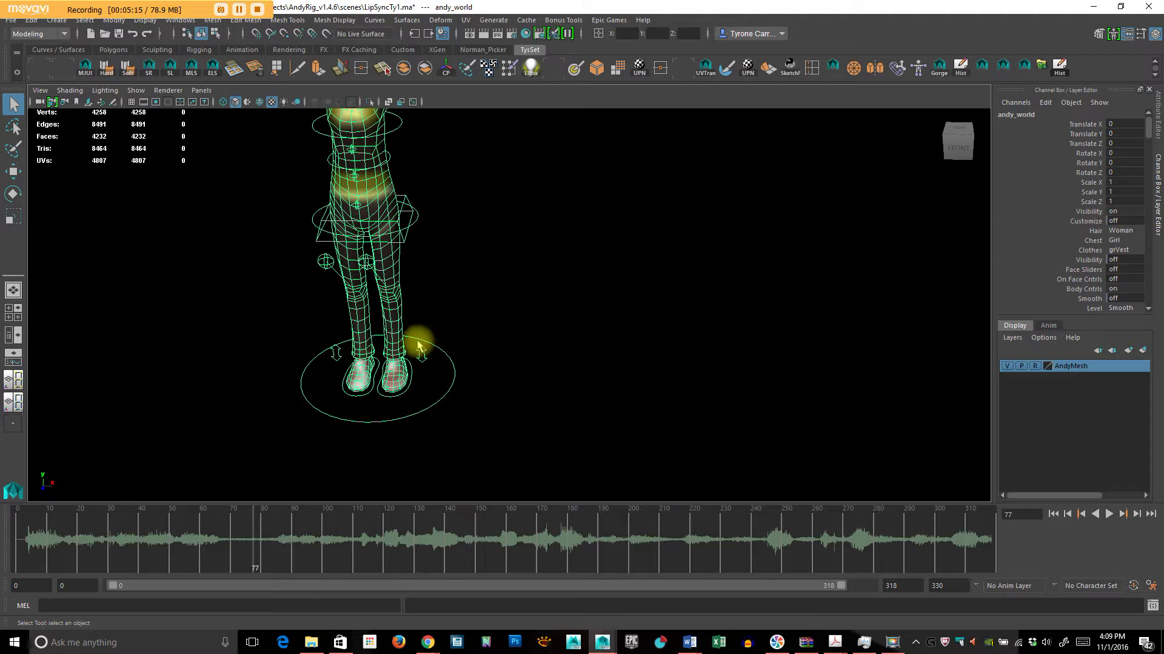
{"action": "middle_click_drag", "start_coordinate": [501, 252], "coordinate": [567, 401], "text": "alt"}
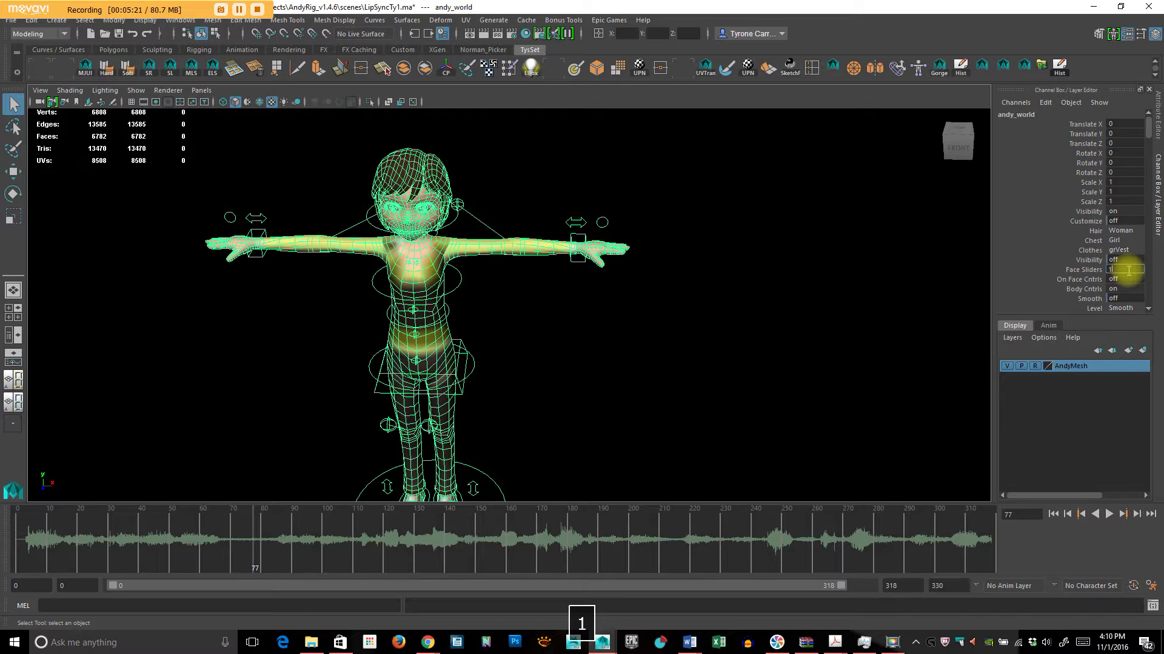
{"action": "key", "text": "Return"}
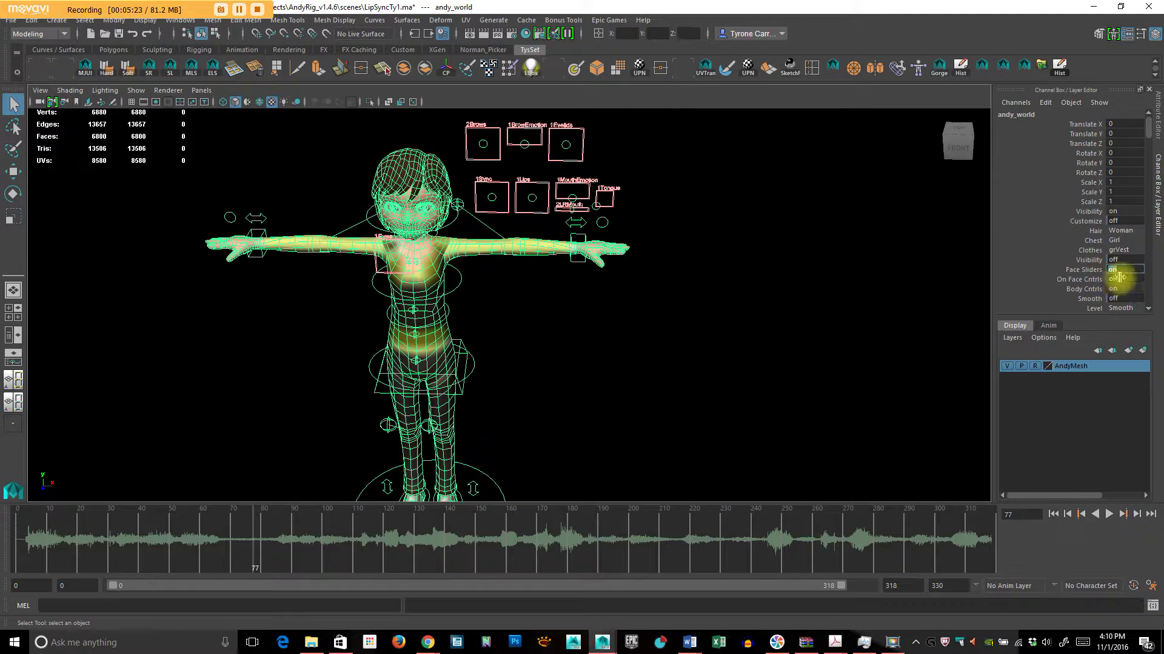
Test the 1Sync mouth control by moving it to the lower-left corner of its box, and undo the move
{"action": "right_click_drag", "start_coordinate": [689, 333], "coordinate": [675, 293], "text": "alt"}
{"action": "middle_click_drag", "start_coordinate": [675, 293], "coordinate": [681, 402], "text": "alt"}
{"action": "scroll", "coordinate": [669, 381], "scroll_direction": "up", "scroll_amount": 5}
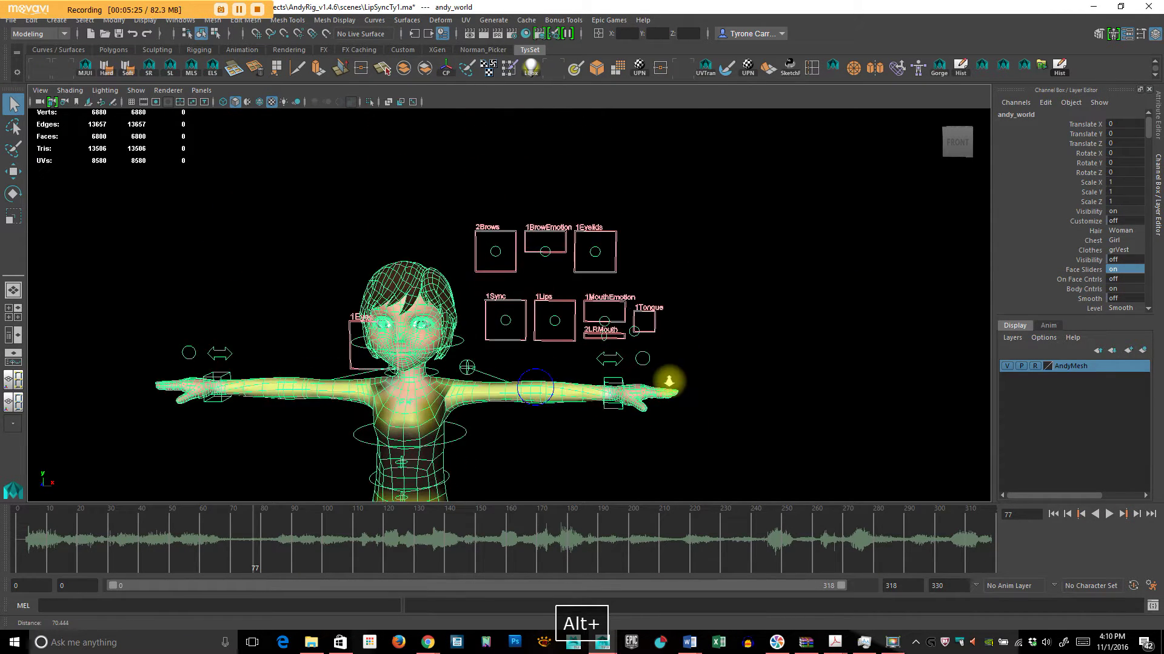
{"action": "scroll", "coordinate": [669, 380], "scroll_direction": "up", "scroll_amount": 3}
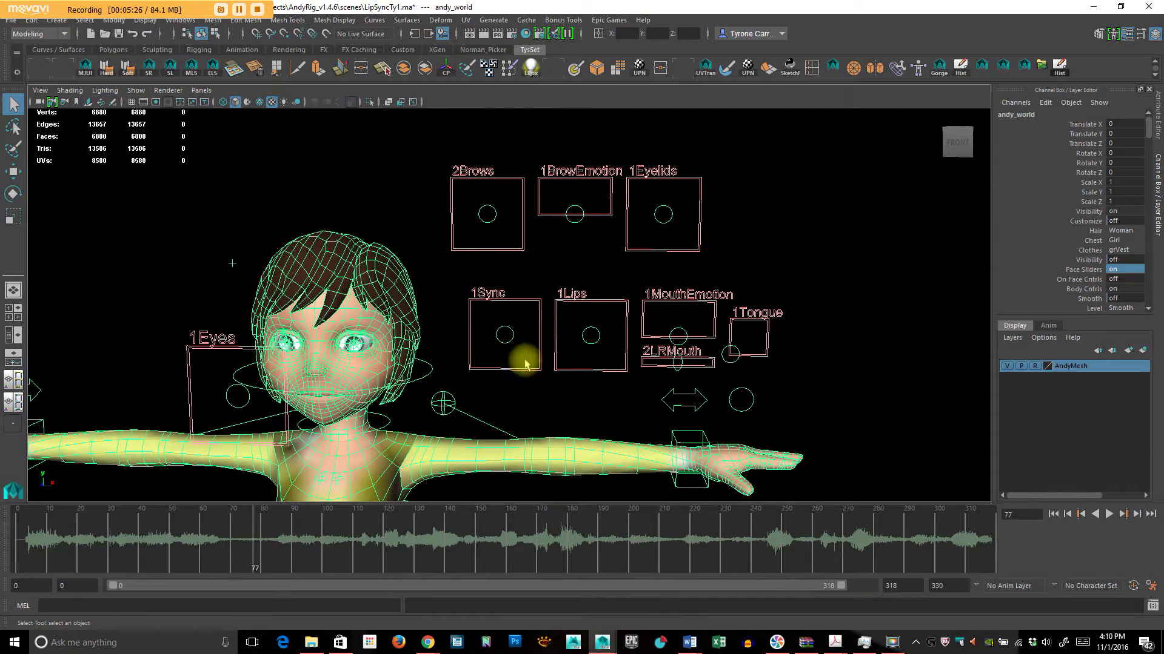
{"action": "left_click", "coordinate": [525, 363]}
{"action": "key", "text": "w"}
{"action": "left_click_drag", "start_coordinate": [506, 333], "coordinate": [494, 380]}
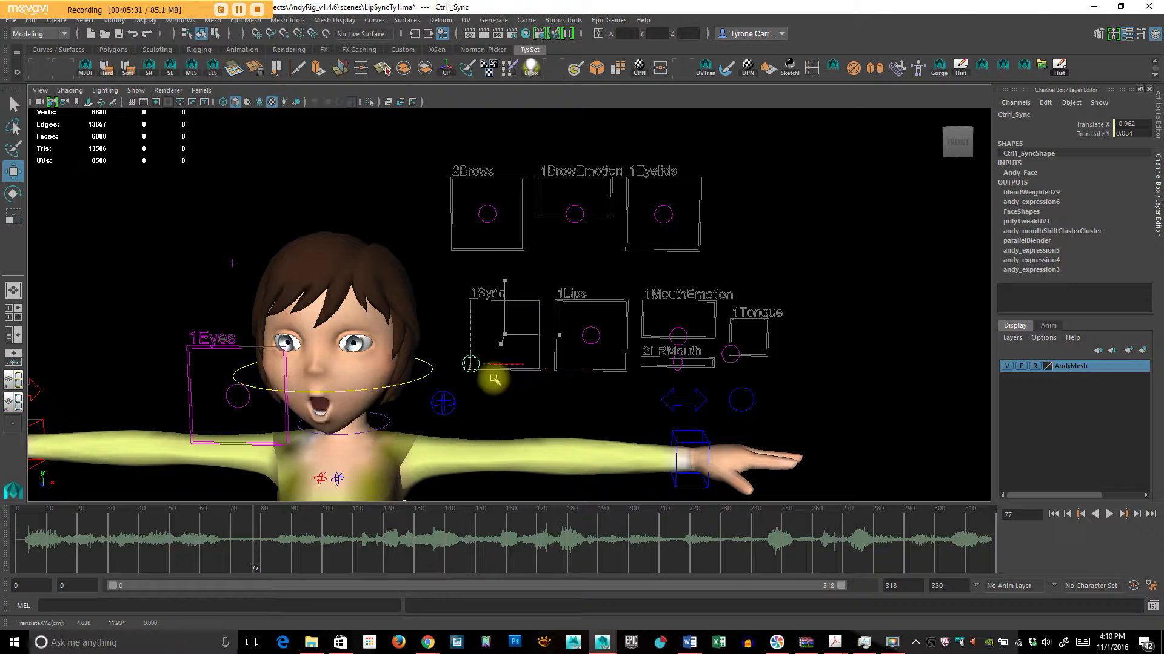
{"action": "key", "text": "ctrl+z"}
Switch the workspace to the side-by-side Persp/UV Editor layout and frame the character's head in the perspective view
{"action": "right_click_drag", "start_coordinate": [769, 385], "coordinate": [707, 285], "text": "alt"}
{"action": "right_click_drag", "start_coordinate": [701, 371], "coordinate": [627, 383], "text": "alt"}
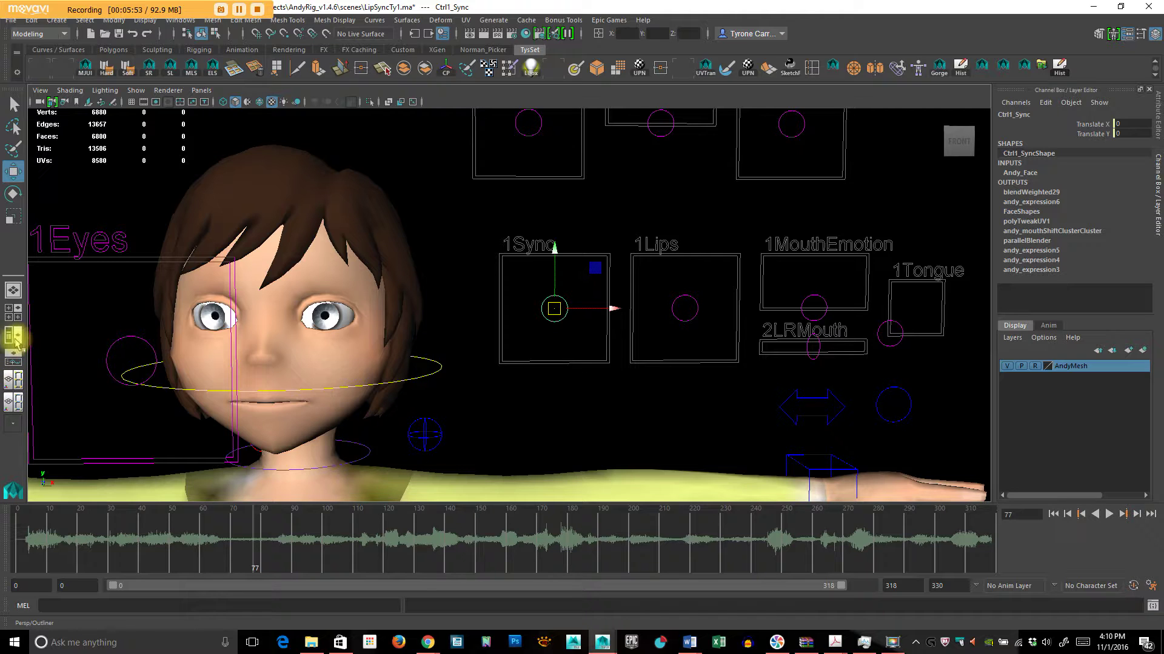
{"action": "left_click", "coordinate": [15, 402]}
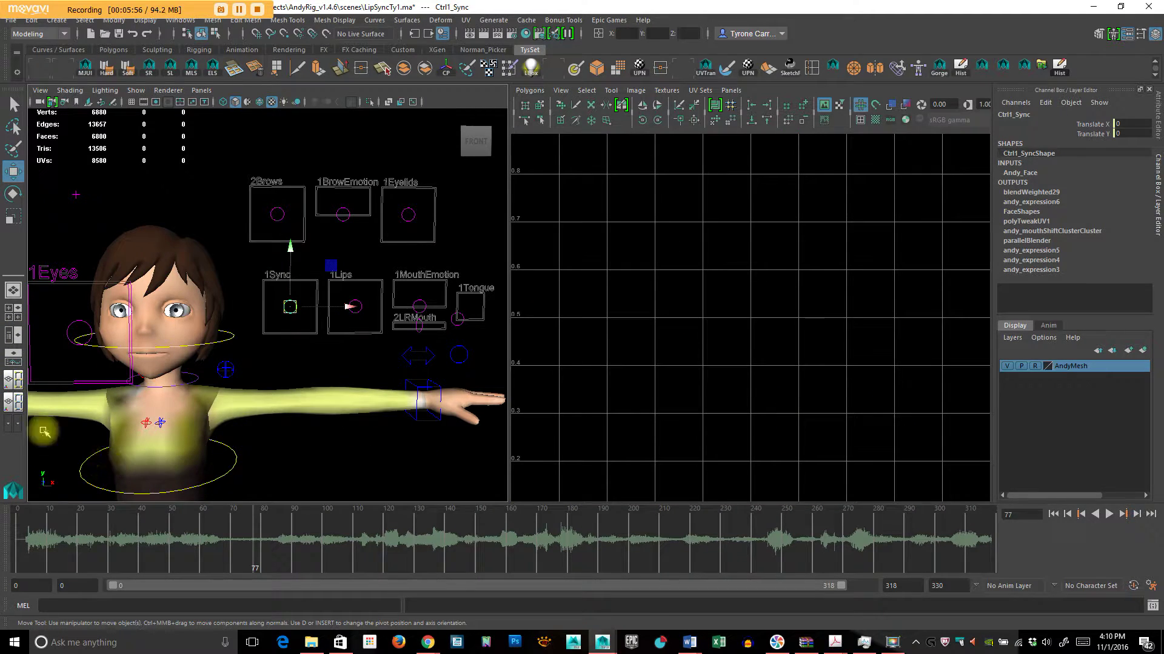
{"action": "right_click", "coordinate": [14, 403]}
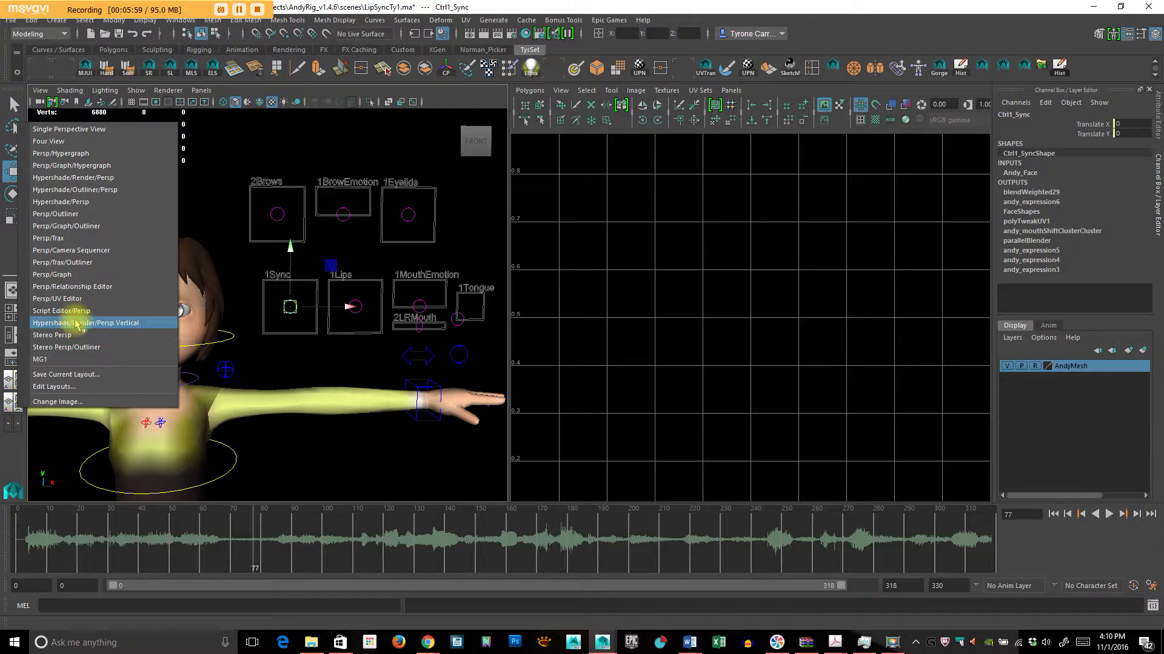
{"action": "left_click", "coordinate": [88, 301]}
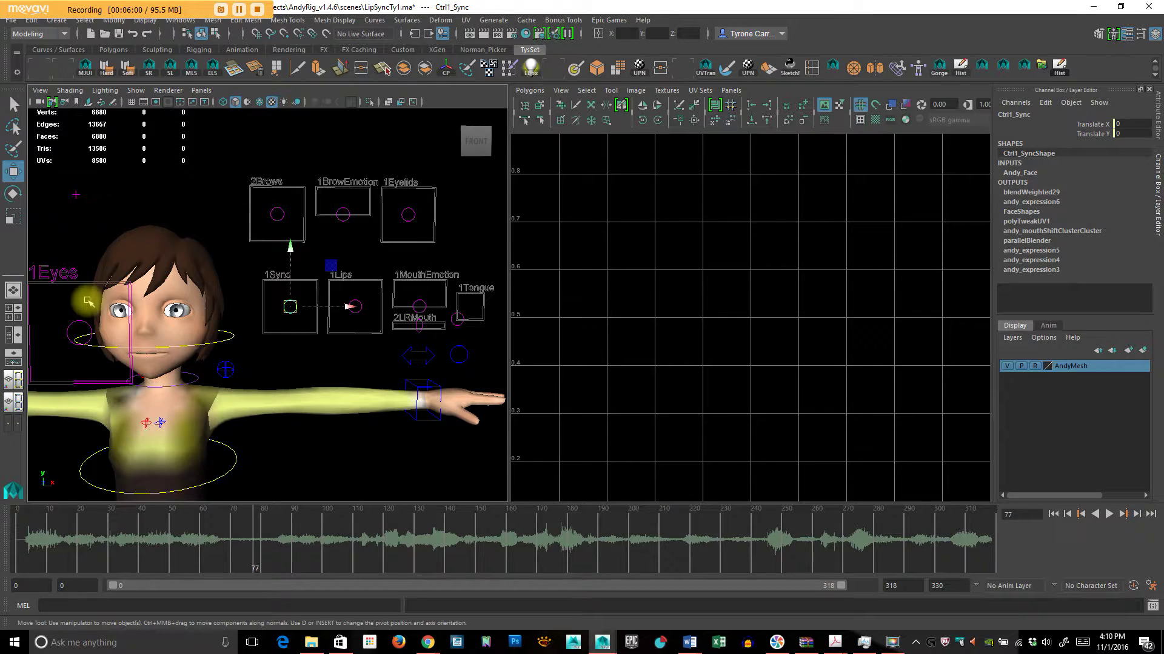
{"action": "middle_click_drag", "start_coordinate": [274, 328], "coordinate": [301, 359], "text": "alt"}
{"action": "scroll", "coordinate": [303, 362], "scroll_direction": "up", "scroll_amount": 2}
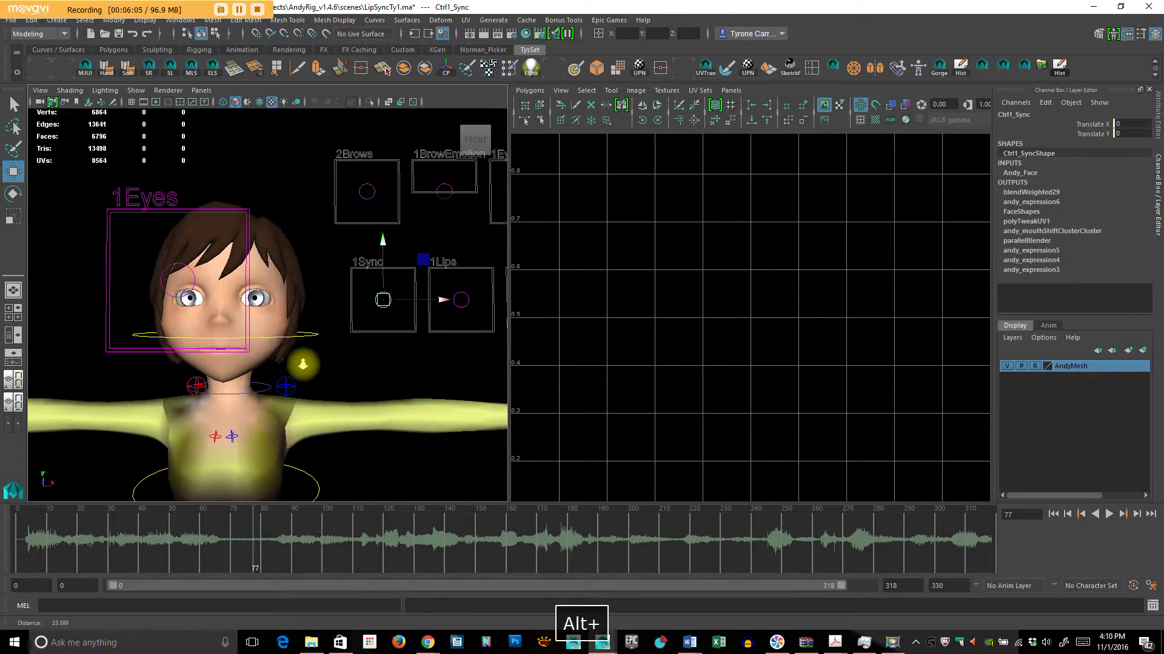
{"action": "middle_click_drag", "start_coordinate": [371, 317], "coordinate": [340, 315], "text": "alt"}
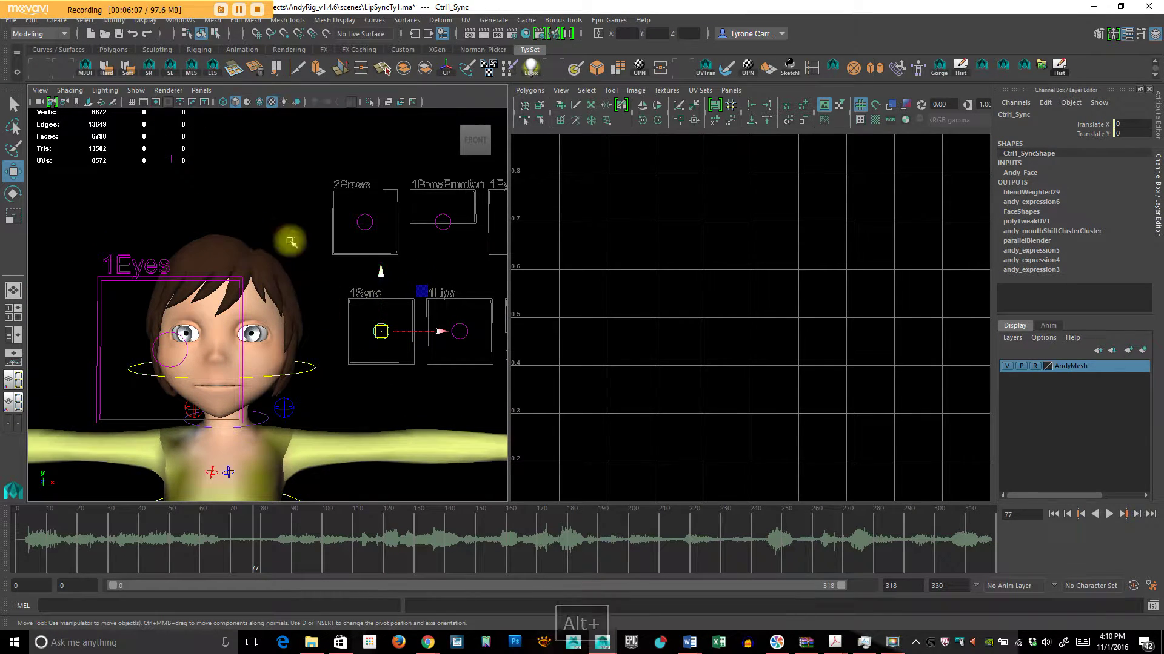
{"action": "mouse_move", "coordinate": [324, 358]}
{"action": "left_mouse_down", "text": "alt"}
{"action": "mouse_move", "coordinate": [337, 358]}
{"action": "mouse_move", "coordinate": [338, 340]}
{"action": "left_mouse_up", "text": "alt"}
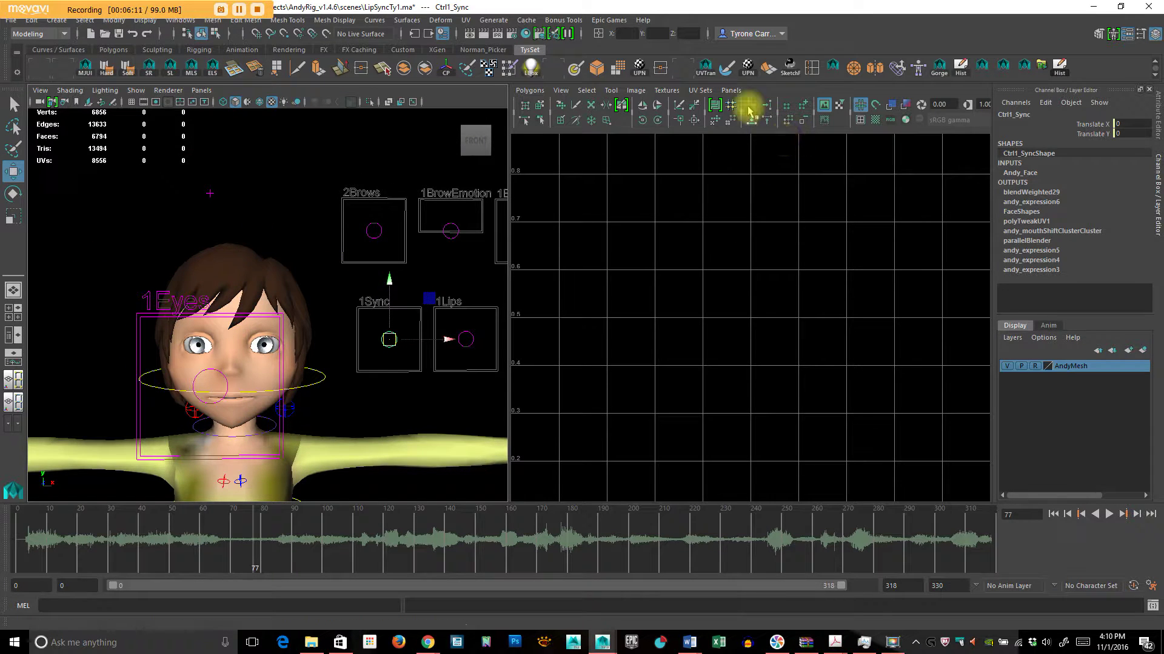
Replace the UV Editor with the orthographic front view and frame the face slider boxes in it
{"action": "left_click", "coordinate": [733, 92]}
{"action": "mouse_move", "coordinate": [741, 107]}
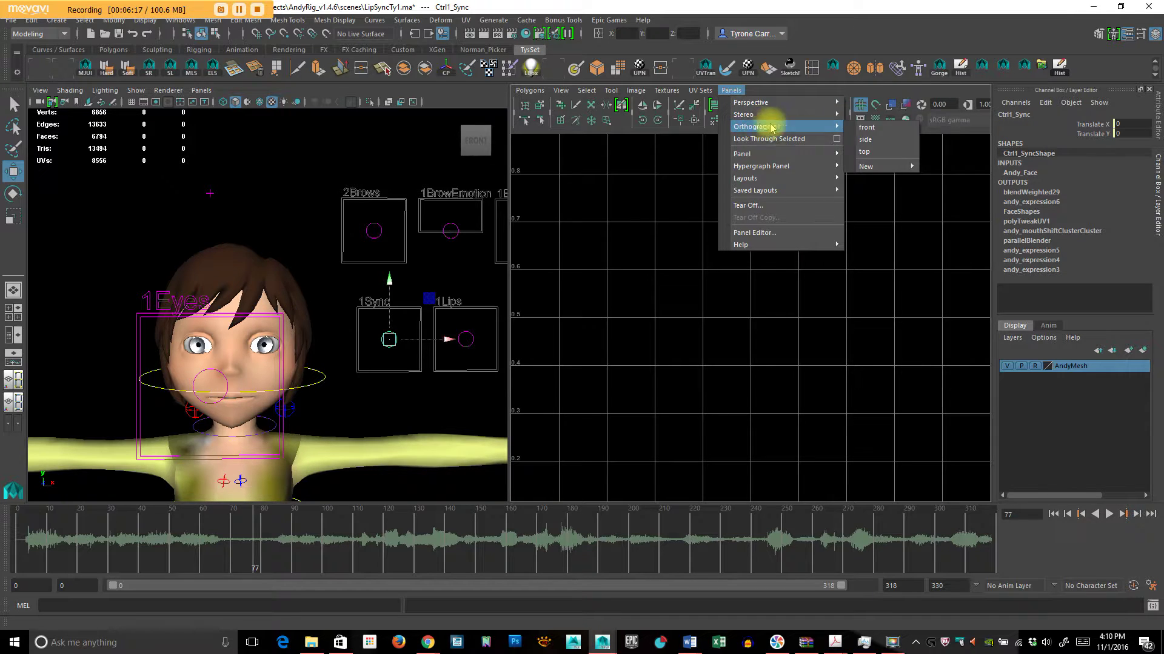
{"action": "left_click", "coordinate": [866, 118]}
{"action": "key", "text": "alt"}
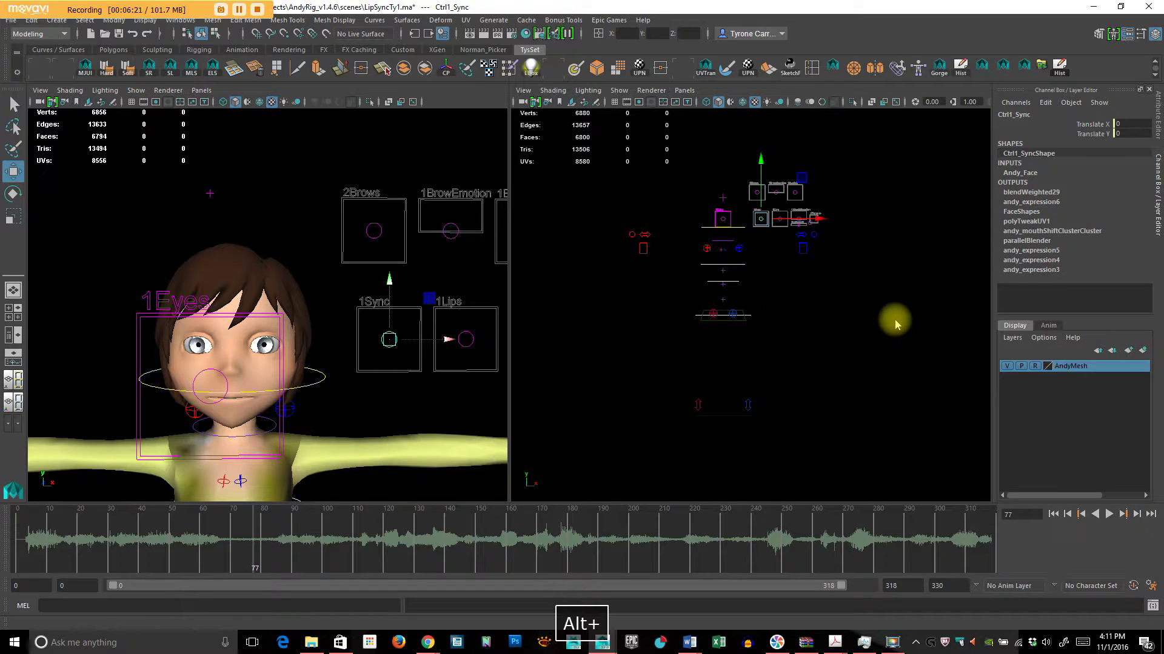
{"action": "mouse_move", "coordinate": [891, 319]}
{"action": "right_mouse_down", "text": "alt"}
{"action": "mouse_move", "coordinate": [764, 309]}
{"action": "mouse_move", "coordinate": [868, 317]}
{"action": "right_mouse_up", "text": "alt"}
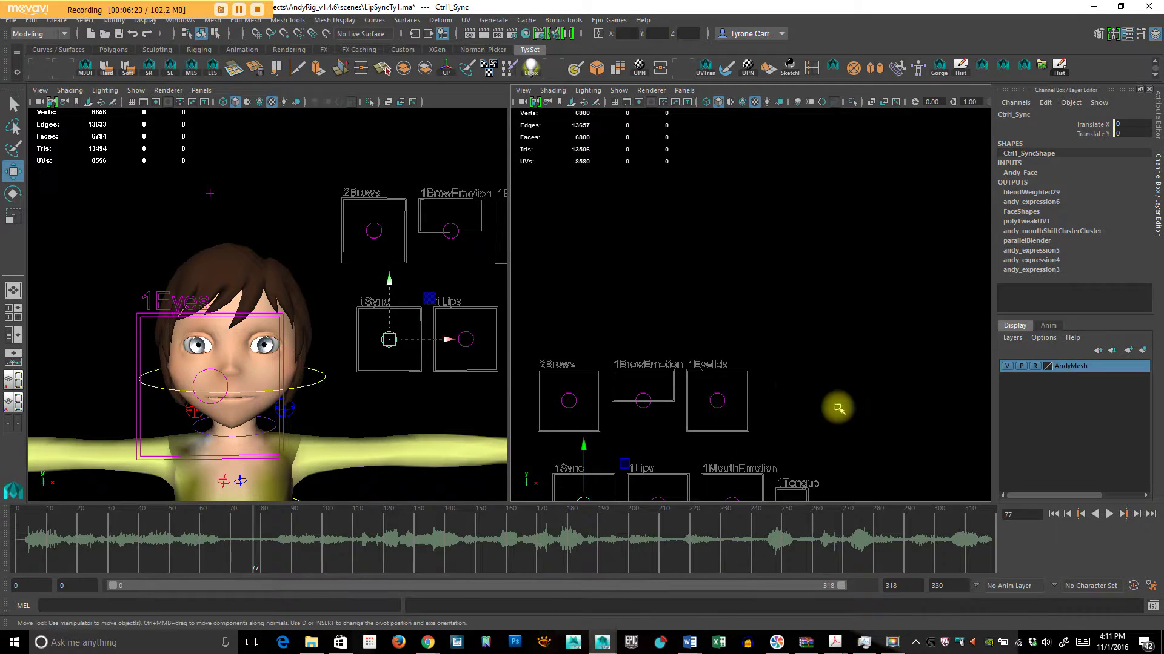
{"action": "middle_click_drag", "start_coordinate": [846, 296], "coordinate": [872, 218], "text": "alt"}
{"action": "right_click_drag", "start_coordinate": [871, 218], "coordinate": [875, 275], "text": "alt"}
{"action": "middle_click_drag", "start_coordinate": [874, 275], "coordinate": [875, 278], "text": "alt"}
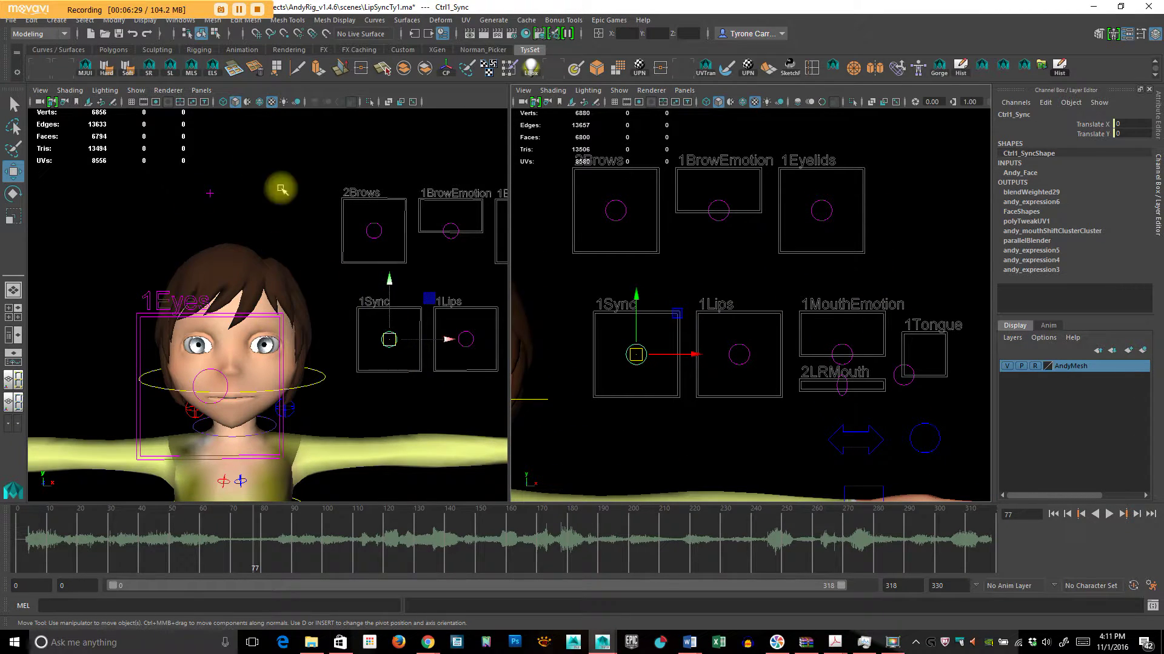
Hide the NURBS curves in the perspective view and frame the character's face closely
{"action": "left_click", "coordinate": [78, 91]}
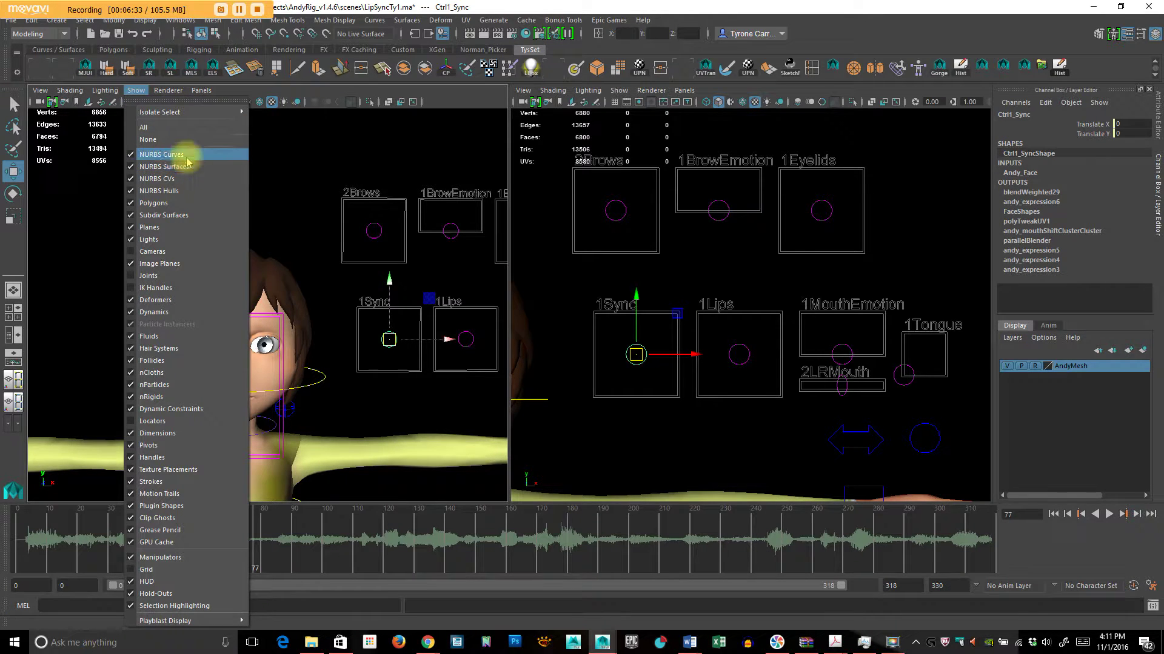
{"action": "left_click", "coordinate": [186, 156]}
{"action": "middle_click_drag", "start_coordinate": [307, 371], "coordinate": [302, 353], "text": "alt"}
{"action": "scroll", "coordinate": [307, 356], "scroll_direction": "up", "scroll_amount": 5}
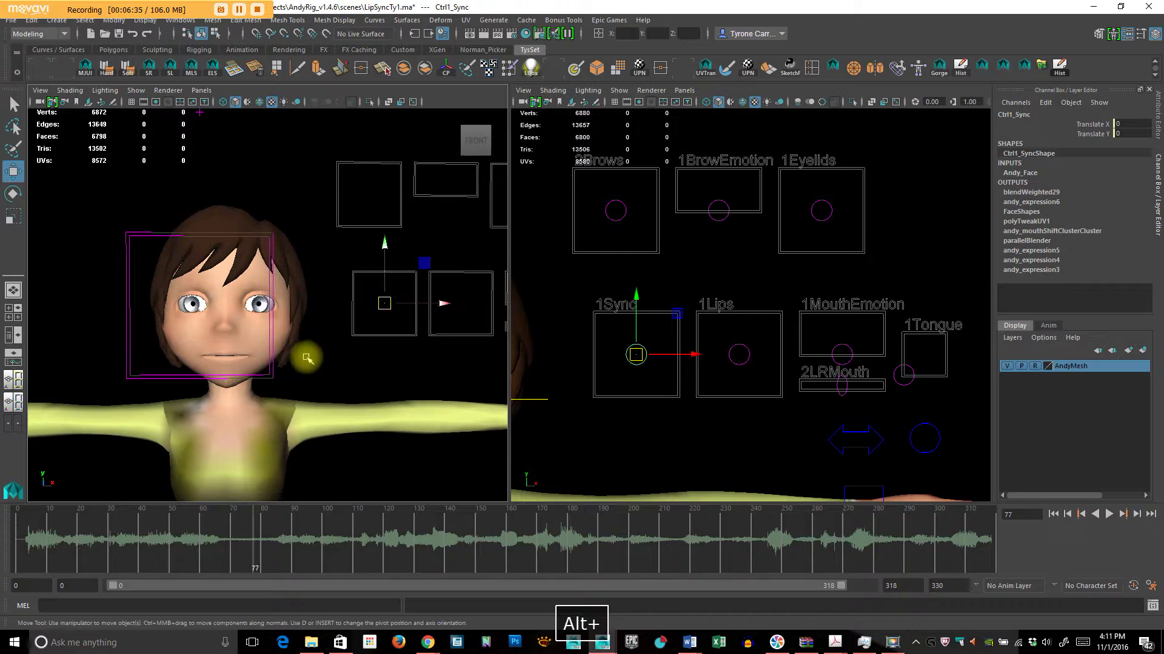
{"action": "left_click_drag", "start_coordinate": [315, 345], "coordinate": [320, 349], "text": "alt"}
{"action": "middle_click_drag", "start_coordinate": [319, 349], "coordinate": [377, 363], "text": "alt"}
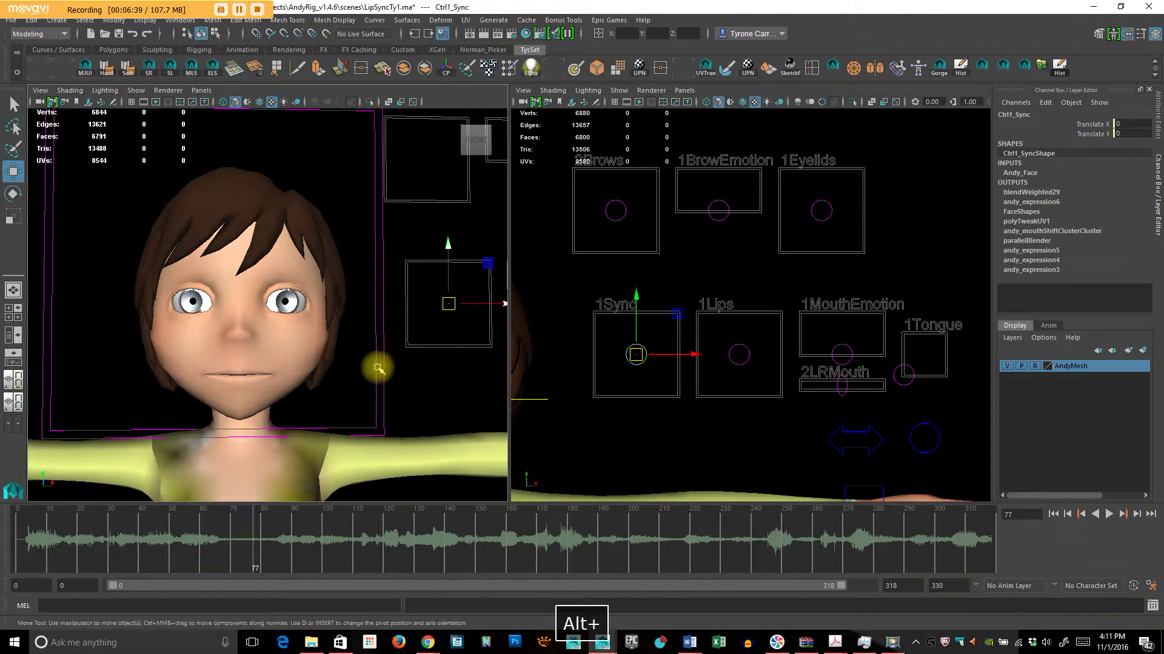
{"action": "mouse_move", "coordinate": [376, 364]}
{"action": "right_mouse_down", "text": "alt"}
{"action": "mouse_move", "coordinate": [345, 364]}
{"action": "mouse_move", "coordinate": [360, 364]}
{"action": "right_mouse_up", "text": "alt"}
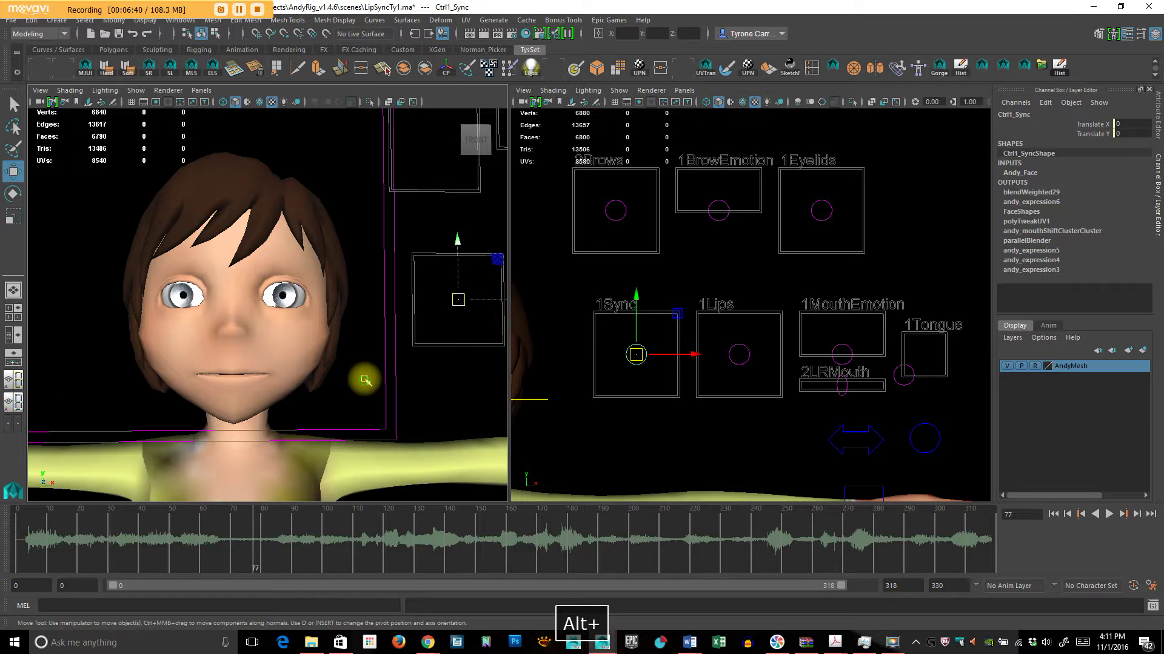
{"action": "left_click_drag", "start_coordinate": [363, 380], "coordinate": [384, 361], "text": "alt"}
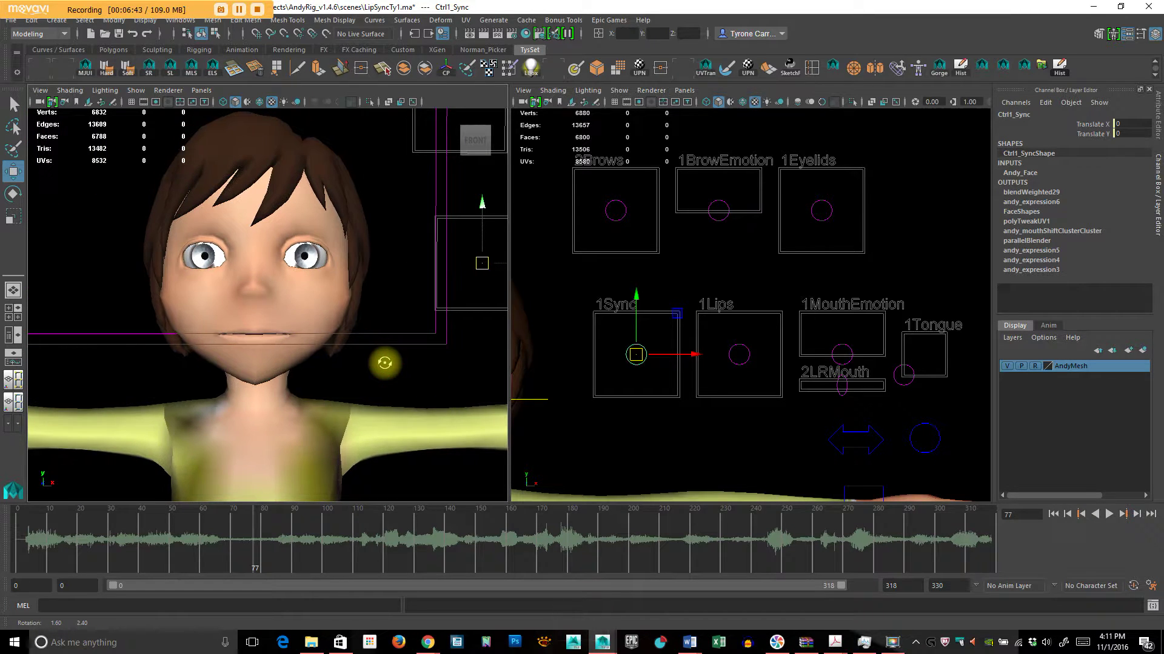
{"action": "right_click_drag", "start_coordinate": [346, 363], "coordinate": [382, 359], "text": "alt"}
{"action": "middle_click_drag", "start_coordinate": [382, 359], "coordinate": [380, 367], "text": "alt"}
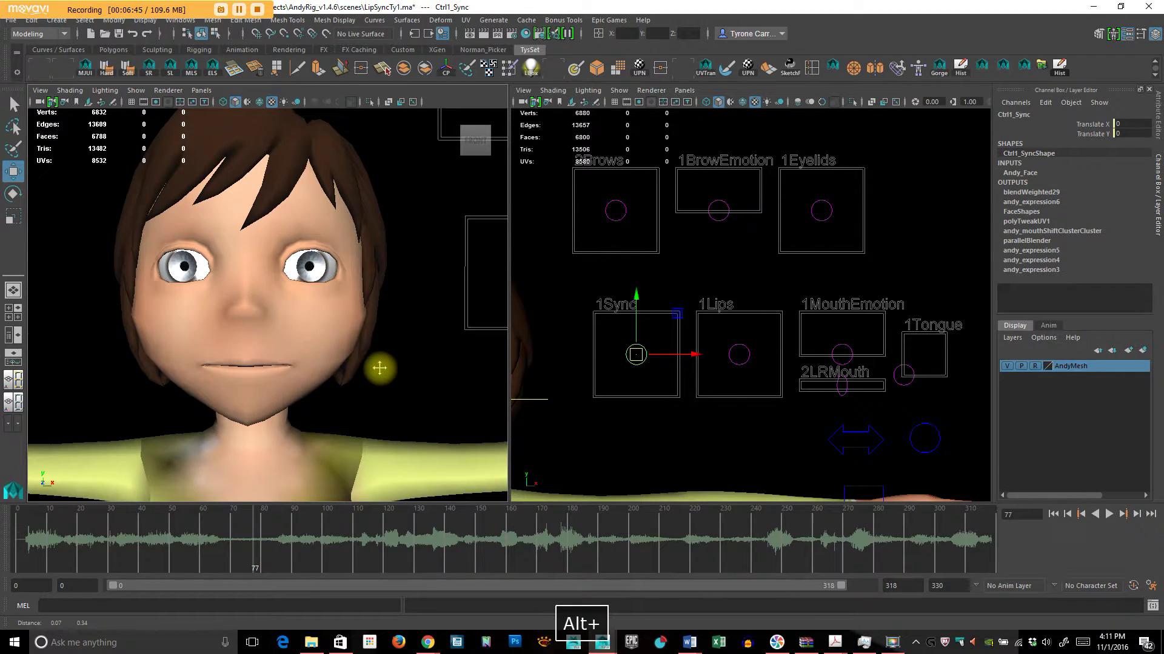
Test mouth shapes by moving the 1Sync control downward in the front view twice, undoing each move
{"action": "left_click_drag", "start_coordinate": [636, 356], "coordinate": [646, 381]}
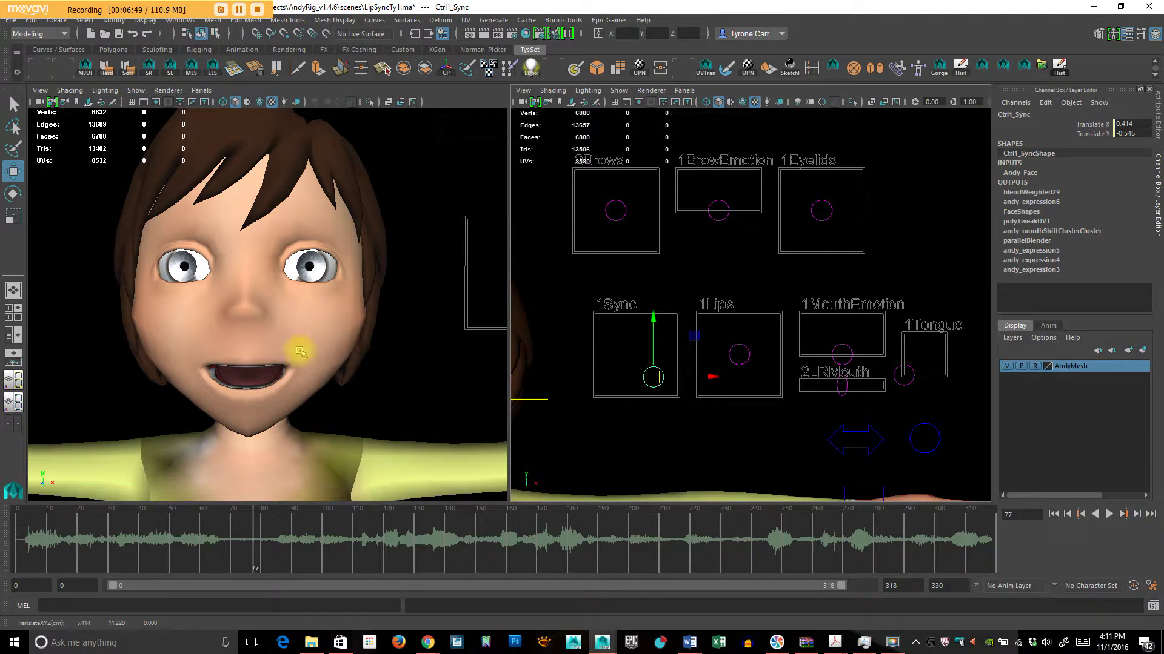
{"action": "key", "text": "z"}
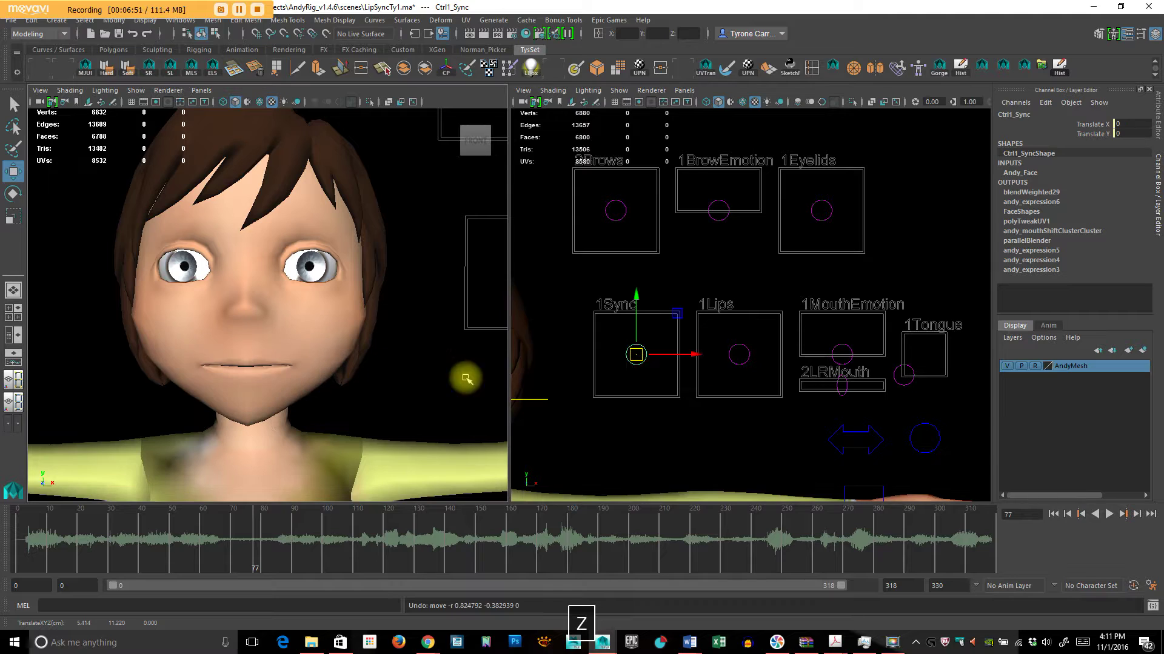
{"action": "mouse_move", "coordinate": [636, 353]}
{"action": "left_mouse_down"}
{"action": "mouse_move", "coordinate": [678, 384]}
{"action": "mouse_move", "coordinate": [662, 330]}
{"action": "mouse_move", "coordinate": [631, 371]}
{"action": "left_mouse_up"}
{"action": "key", "text": "z"}
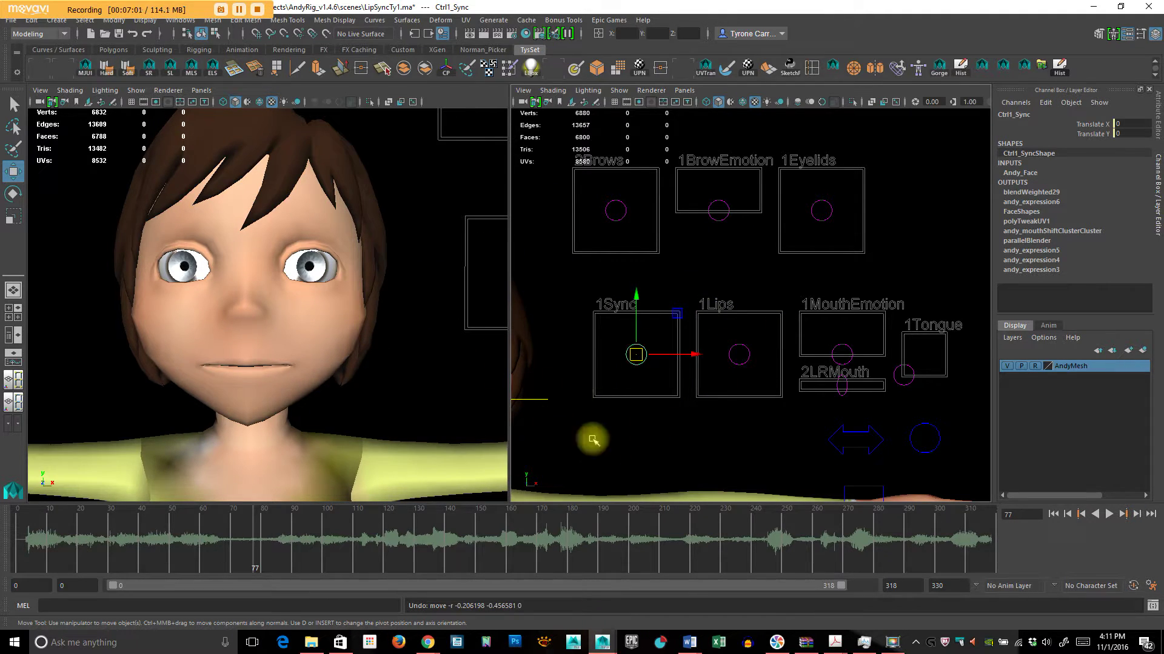
Set the current time to frame 0 and look over the saved workspace layouts without switching layout
{"action": "left_click", "coordinate": [5, 549]}
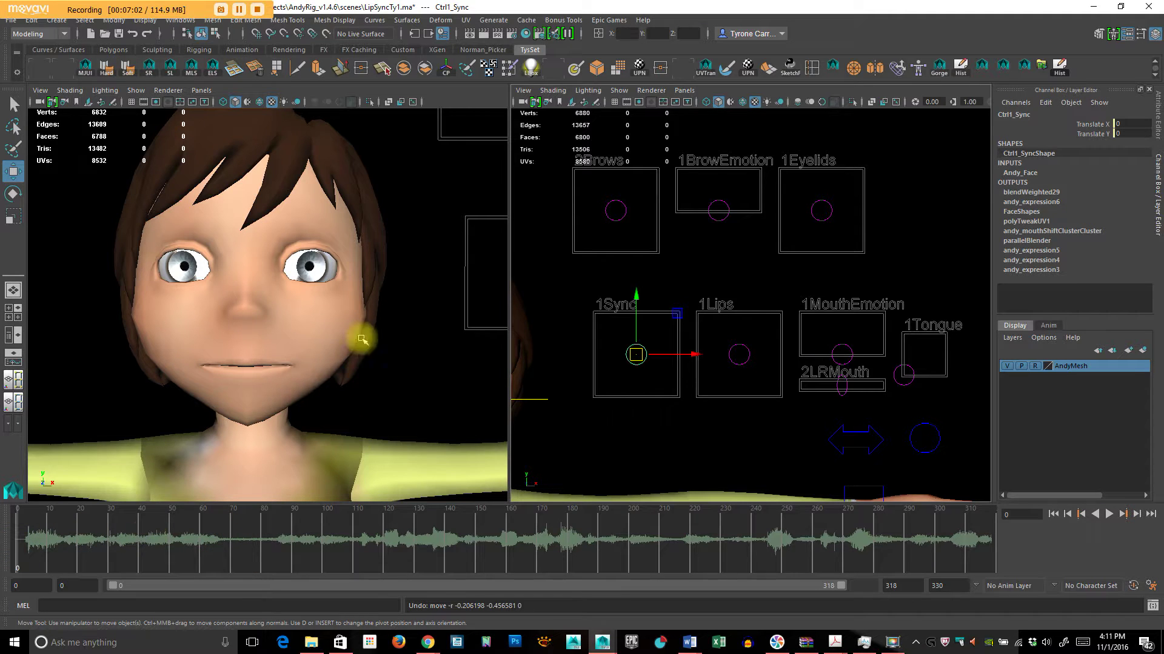
{"action": "left_click", "coordinate": [18, 403]}
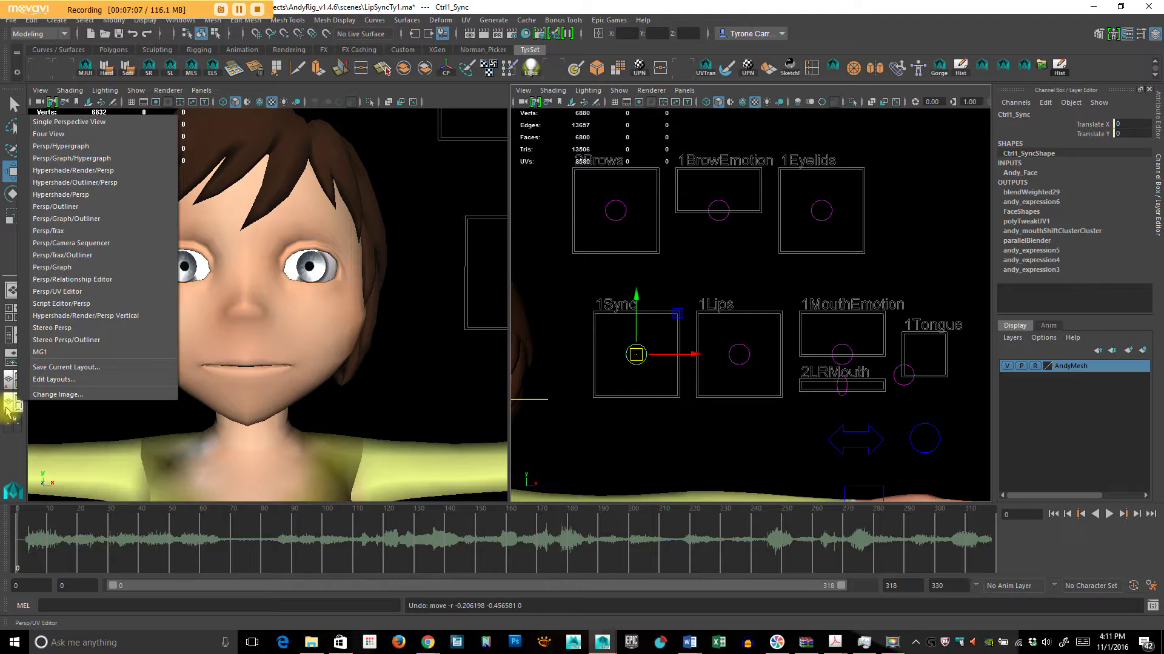
{"action": "left_click", "coordinate": [13, 453]}
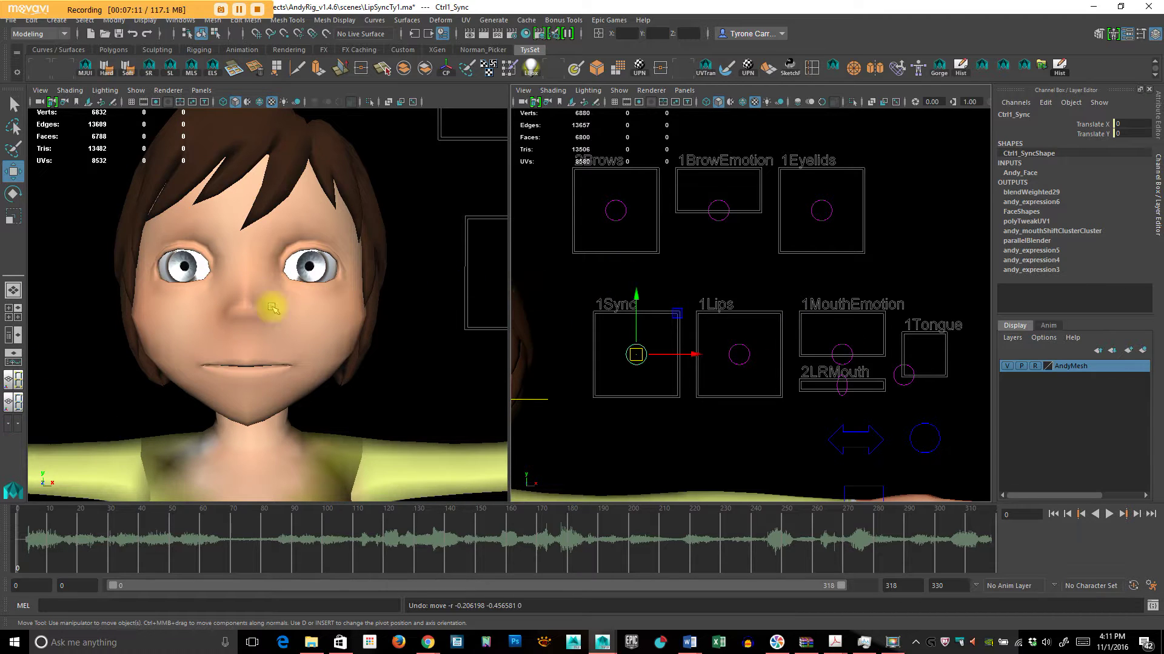
Assign the persp camera to the face view and review the orthographic camera choices for the slider view
{"action": "left_click", "coordinate": [202, 90]}
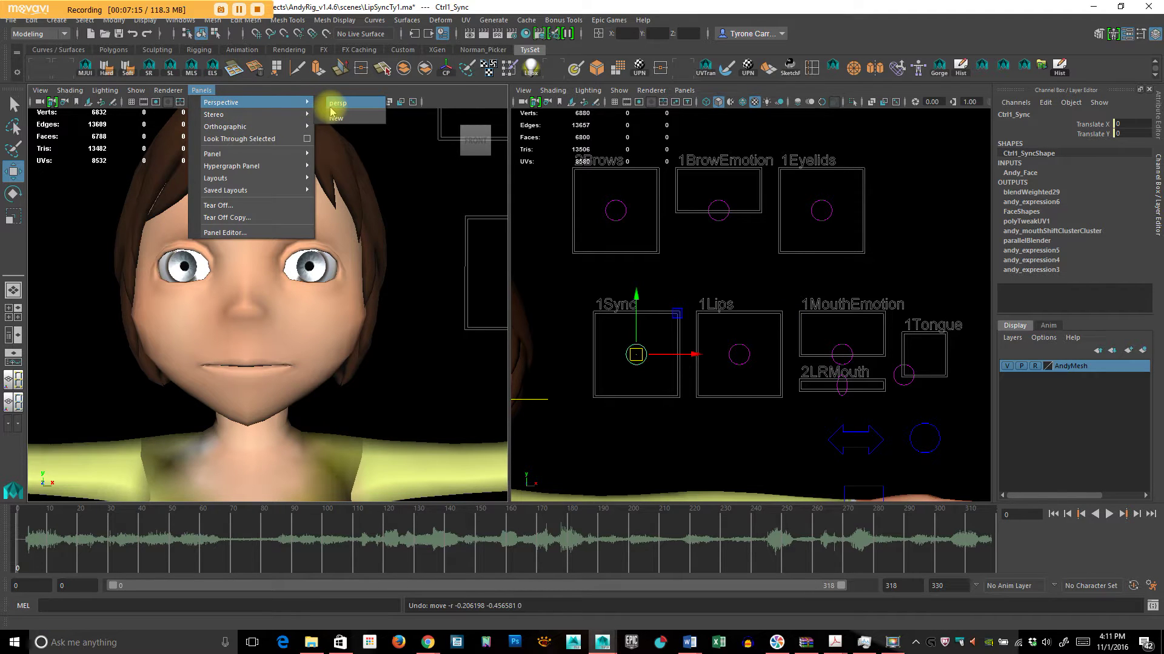
{"action": "left_click", "coordinate": [338, 103]}
{"action": "left_click", "coordinate": [687, 90]}
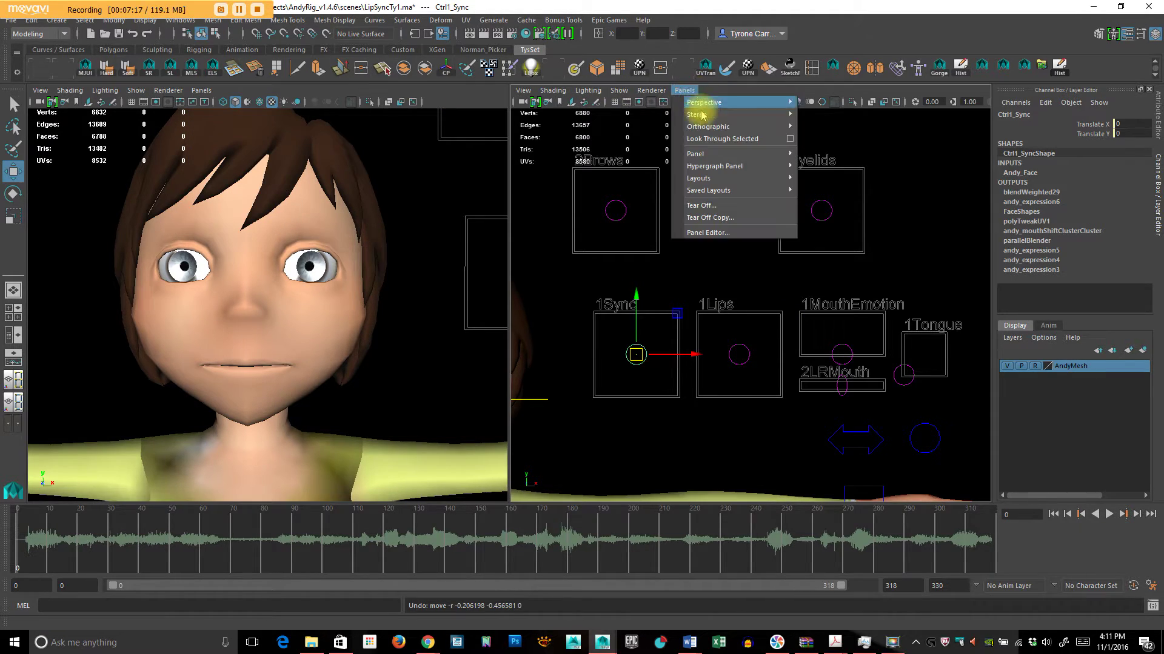
{"action": "mouse_move", "coordinate": [727, 127]}
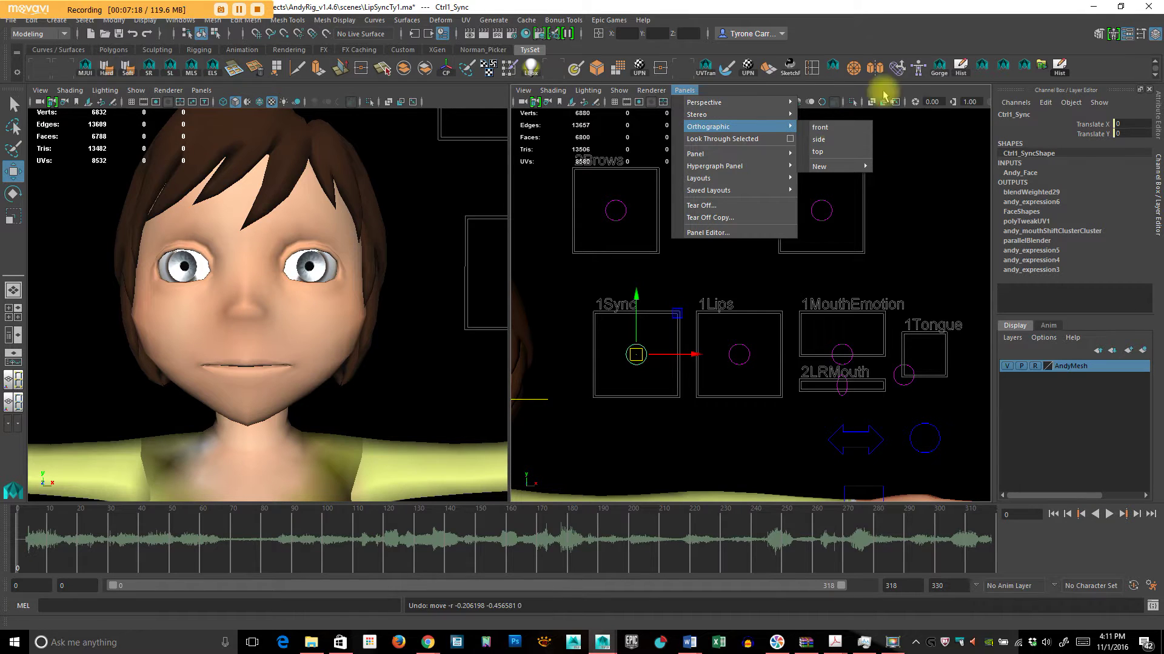
{"action": "left_click", "coordinate": [881, 91]}
Test the open-mouth shape by moving the 1Sync control to the lower part of its box, and undo the move
{"action": "middle_click_drag", "start_coordinate": [754, 247], "coordinate": [753, 268], "text": "alt"}
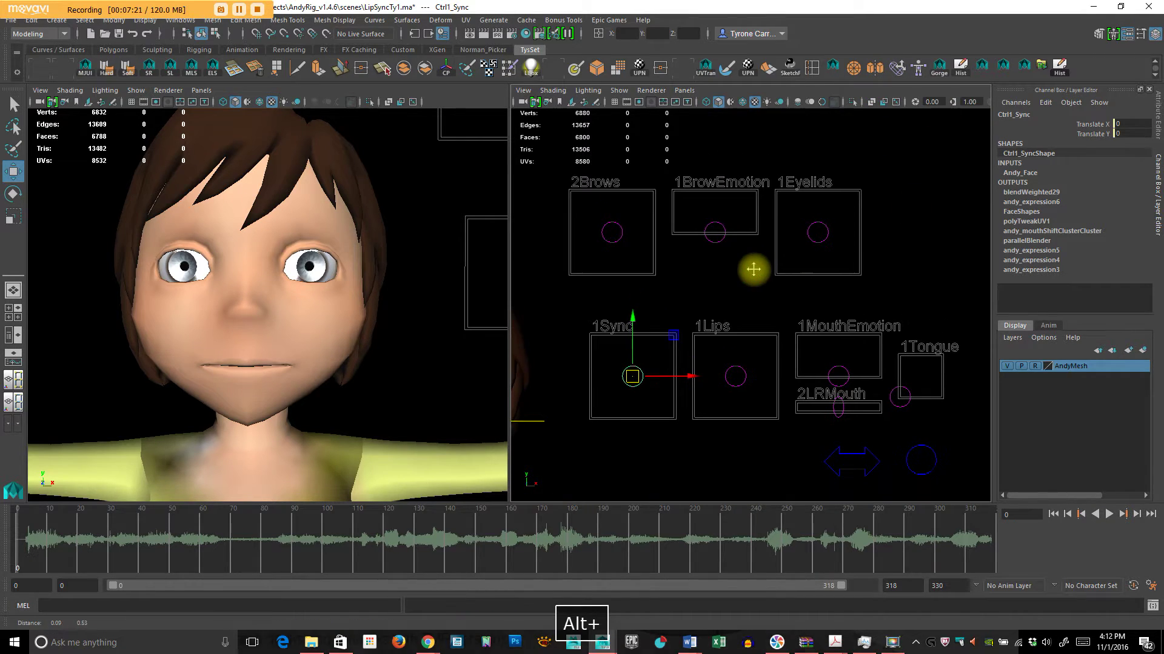
{"action": "left_click_drag", "start_coordinate": [630, 377], "coordinate": [604, 395]}
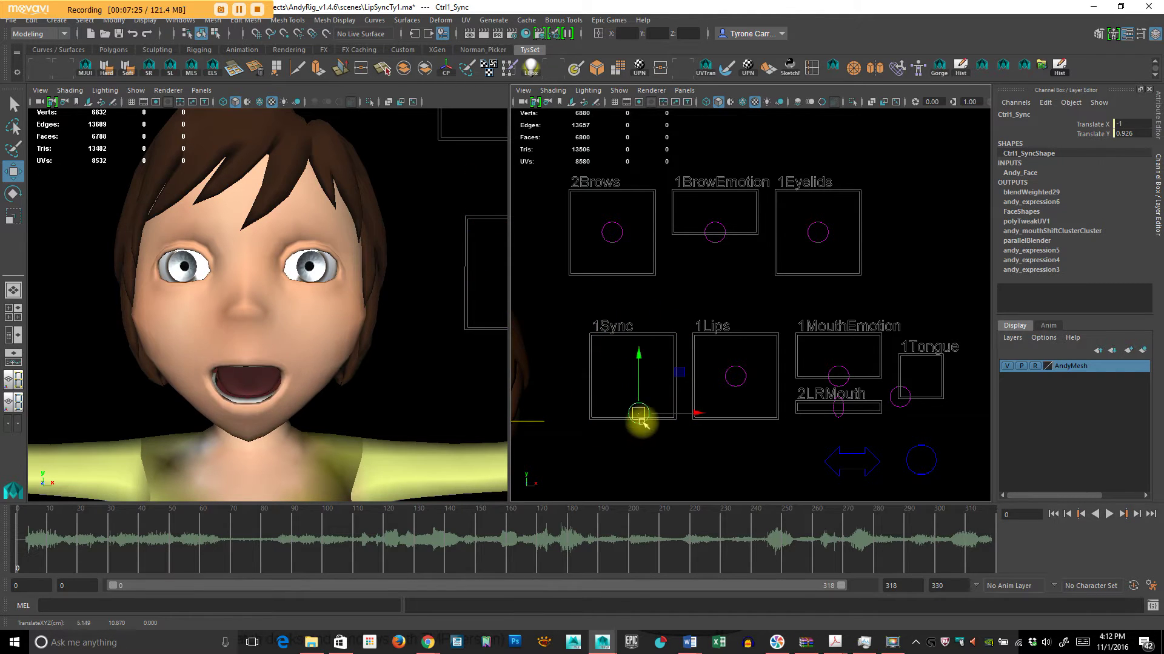
{"action": "key", "text": "ctrl+z"}
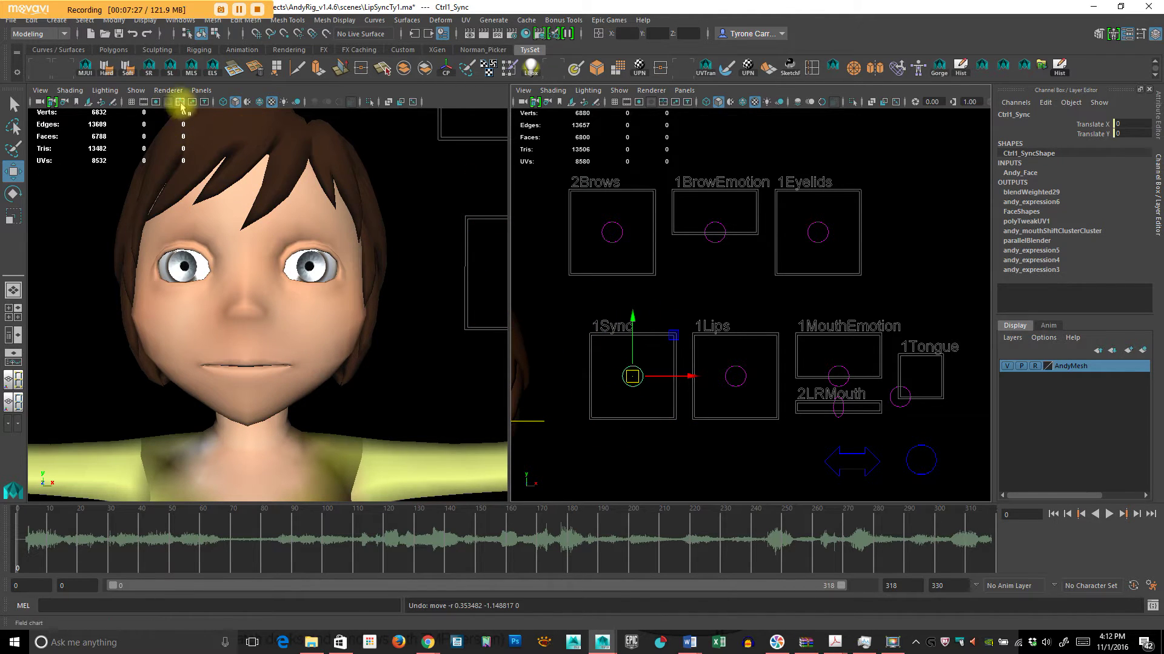
{"action": "left_click", "coordinate": [168, 90]}
{"action": "mouse_move", "coordinate": [201, 91]}
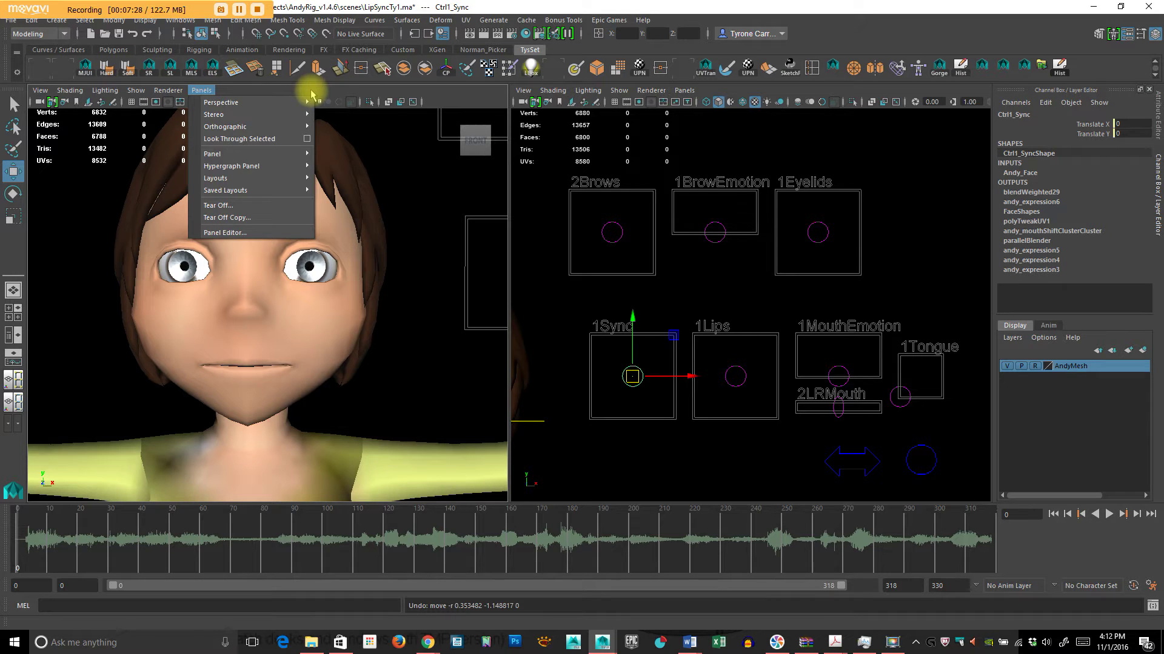
{"action": "left_click", "coordinate": [316, 86]}
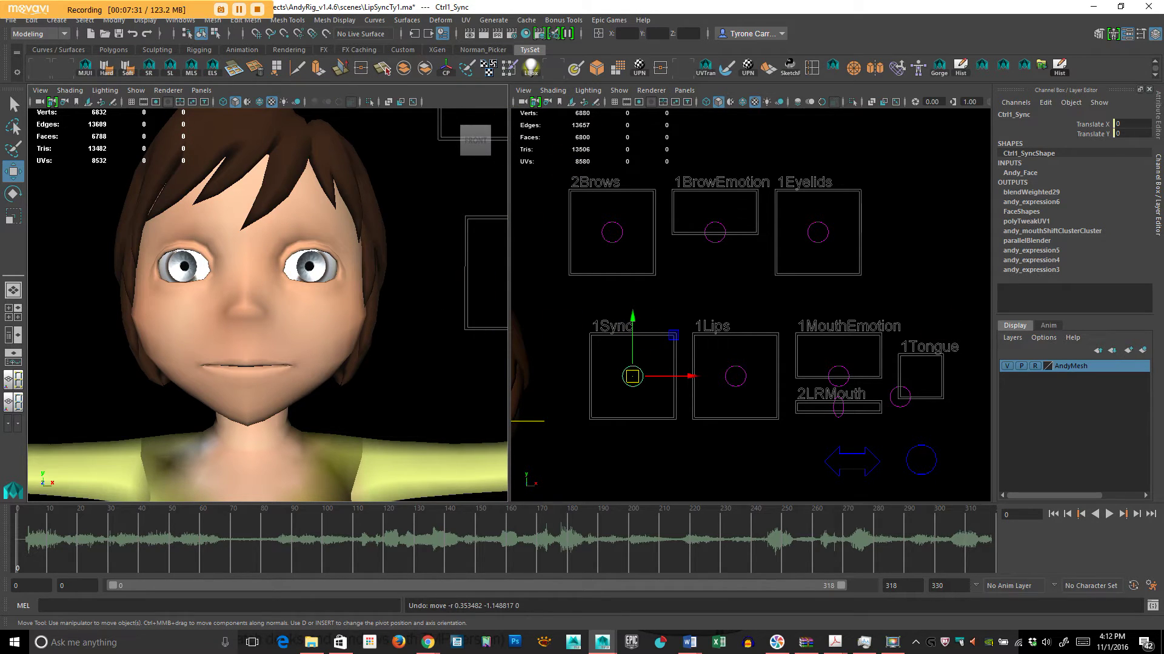